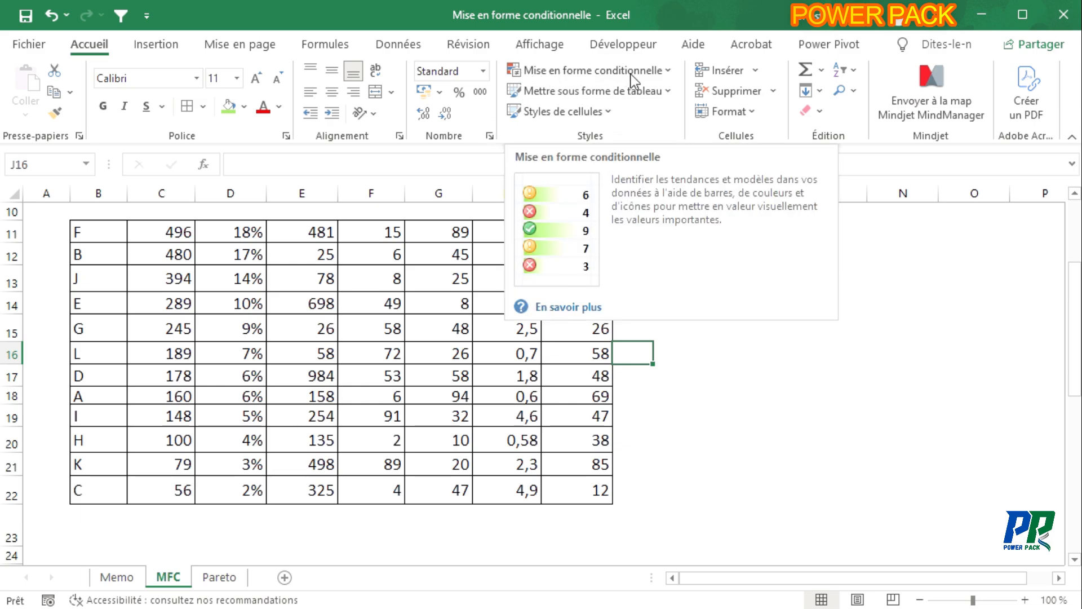
{"action": "left_click", "coordinate": [666, 71]}
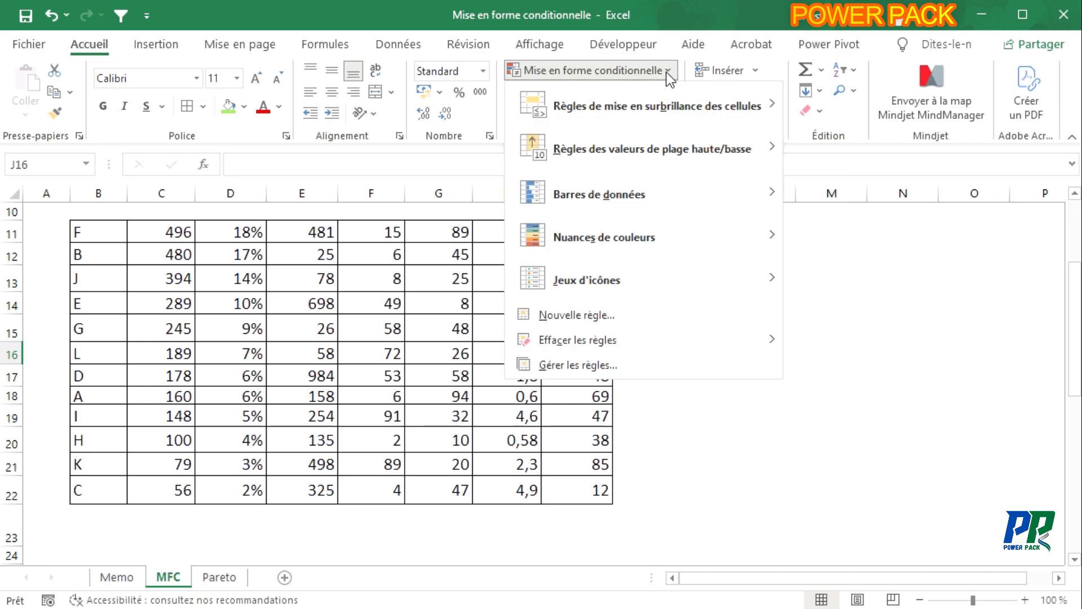
{"action": "mouse_move", "coordinate": [773, 116]}
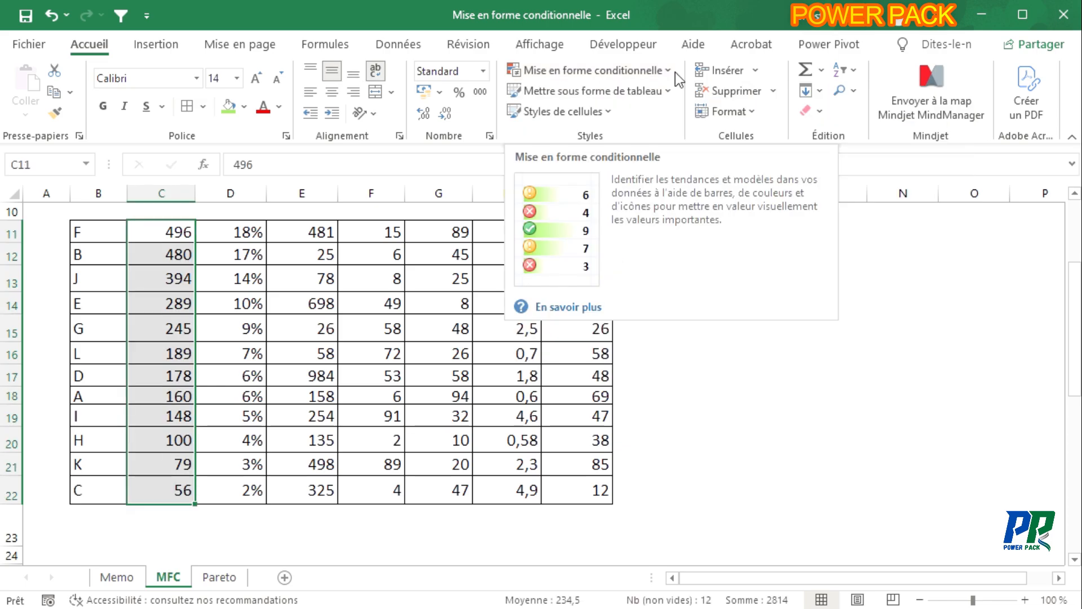
{"action": "left_click", "coordinate": [284, 416]}
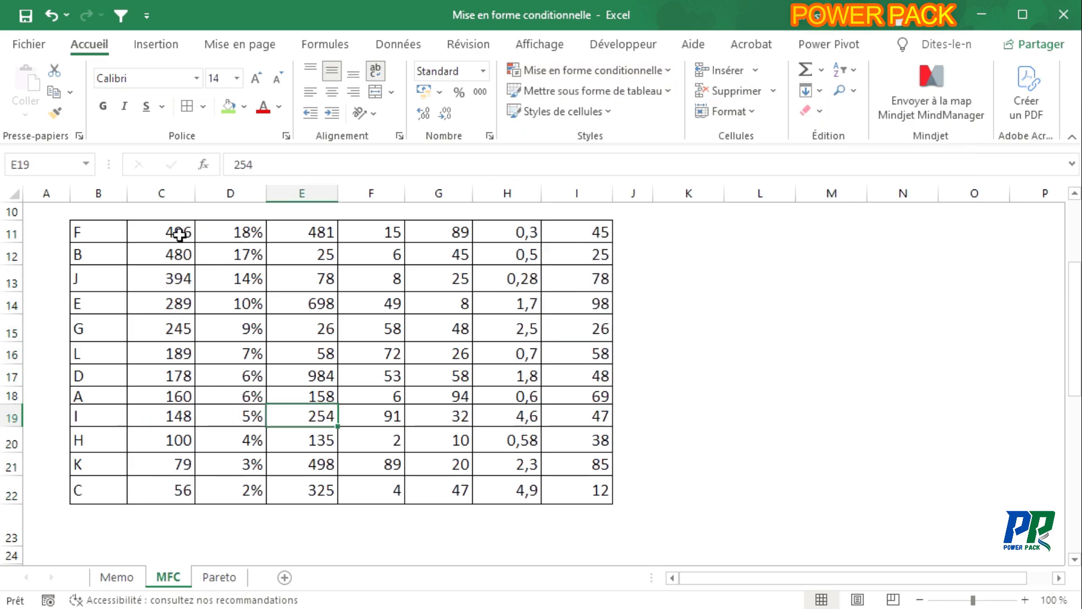
Highlight the values in C11:C22 greater than 276 with "Remplissage vert avec texte vert foncé"
{"action": "left_click_drag", "start_coordinate": [178, 234], "coordinate": [164, 490]}
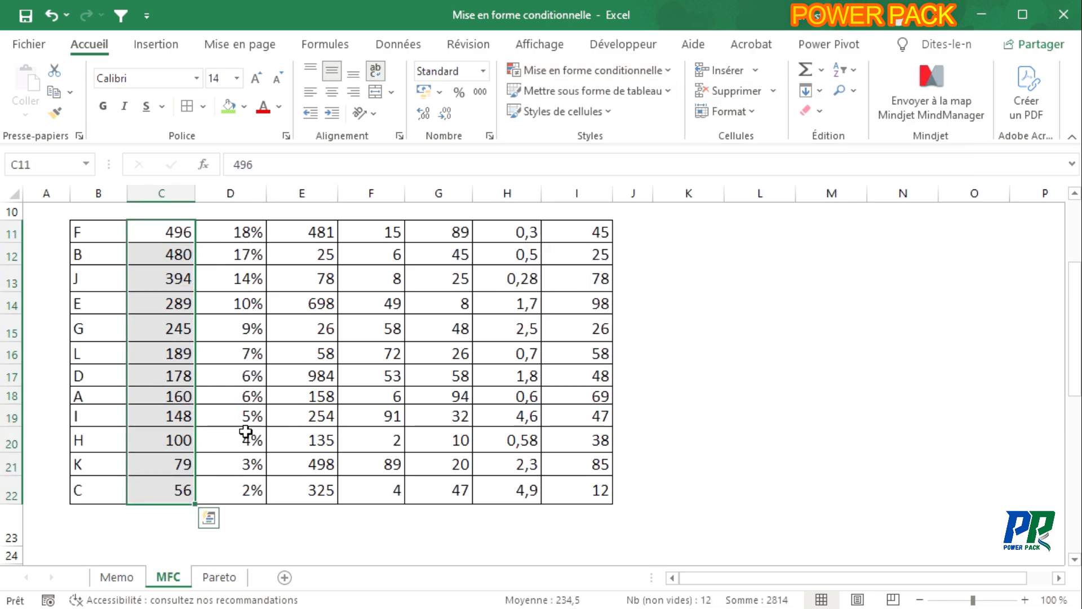
{"action": "left_click", "coordinate": [663, 70]}
{"action": "mouse_move", "coordinate": [770, 111]}
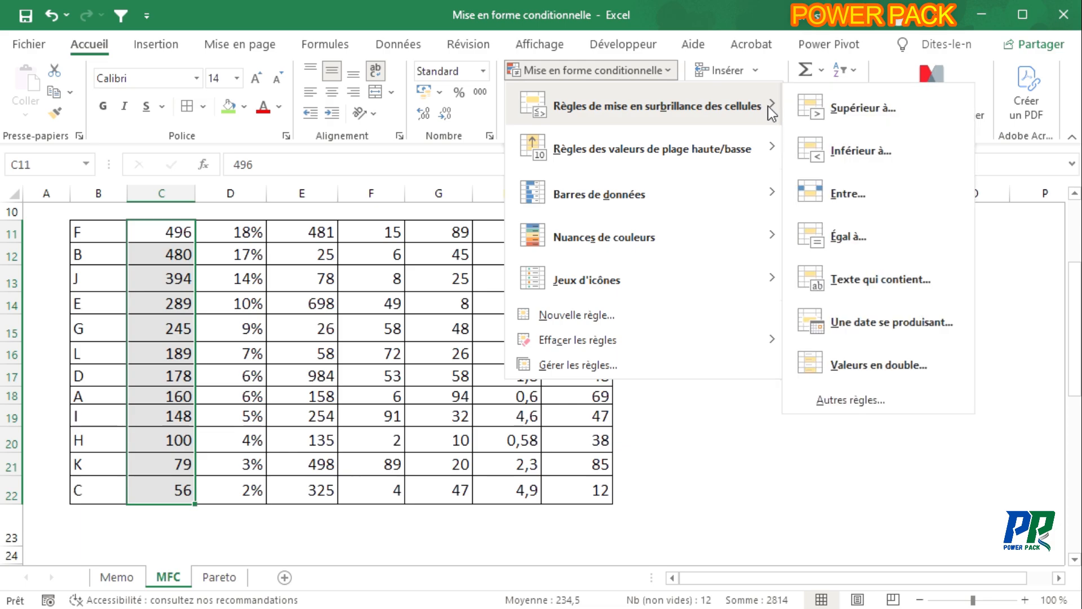
{"action": "left_click", "coordinate": [859, 109]}
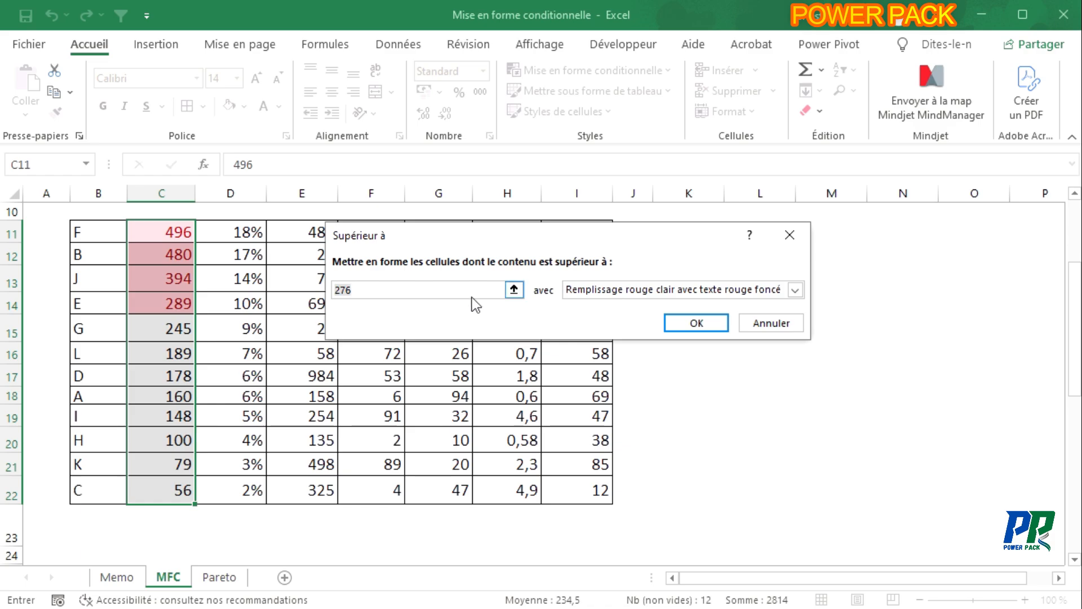
{"action": "left_click", "coordinate": [795, 290]}
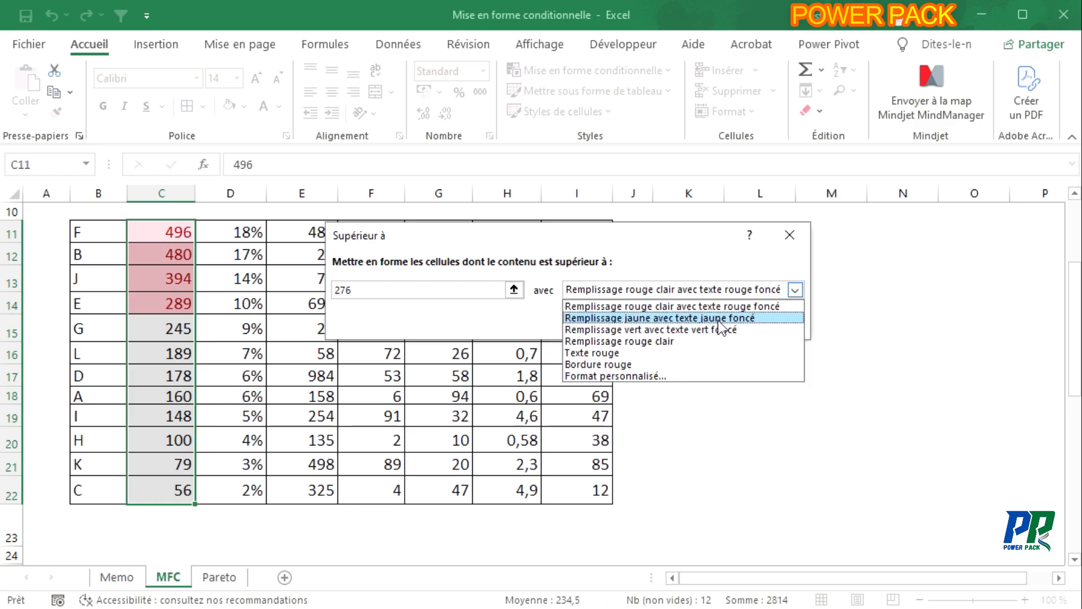
{"action": "left_click", "coordinate": [718, 331]}
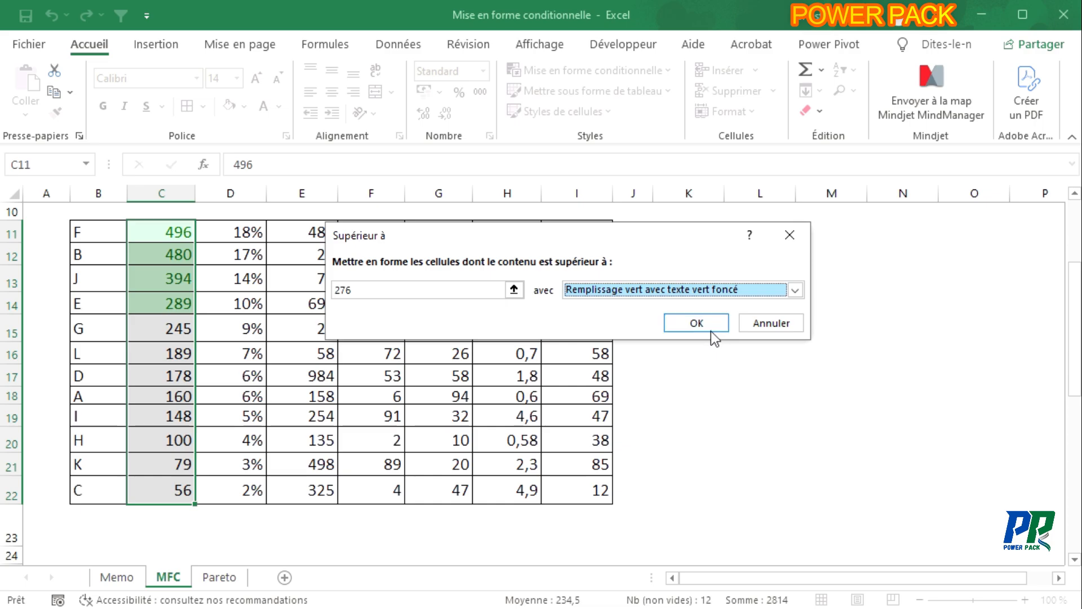
{"action": "left_click", "coordinate": [712, 326]}
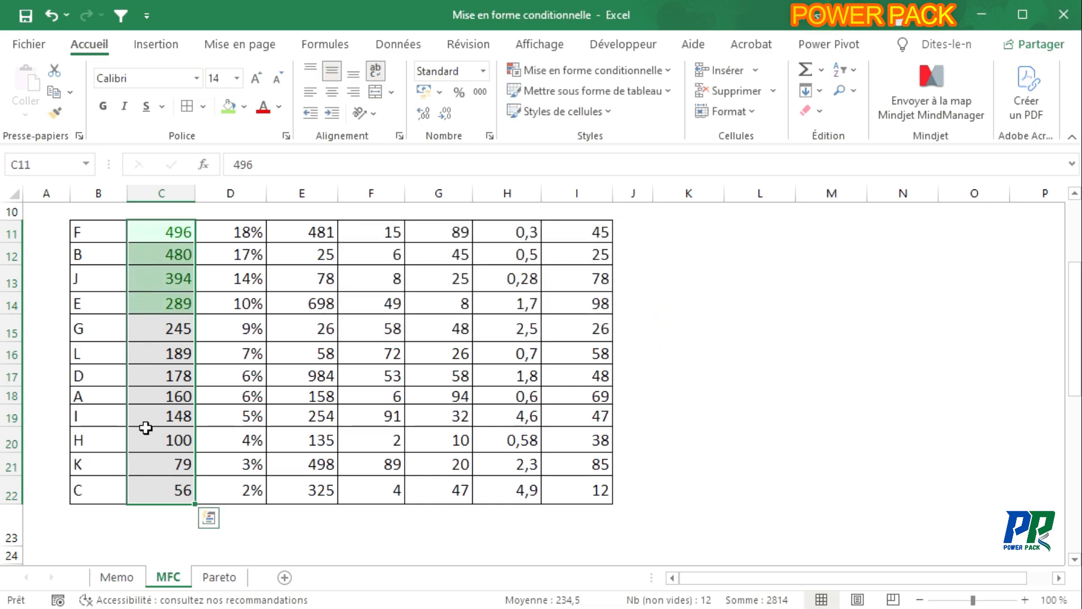
Highlight the values in C11:C22 less than 100 with "Remplissage rouge clair avec texte rouge foncé"
{"action": "left_click", "coordinate": [671, 69]}
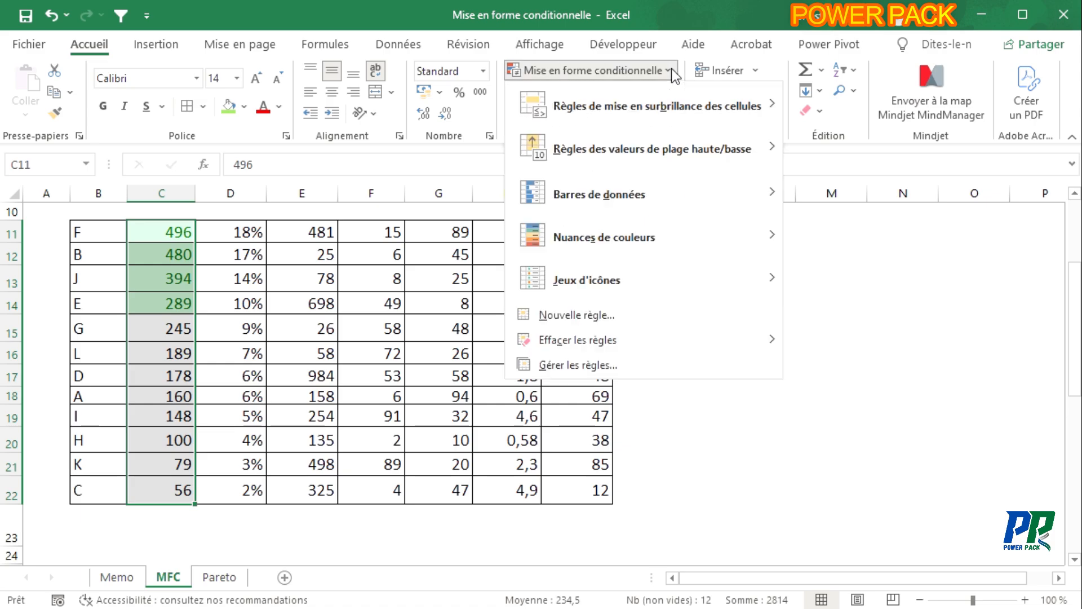
{"action": "mouse_move", "coordinate": [762, 107]}
{"action": "left_click", "coordinate": [860, 162]}
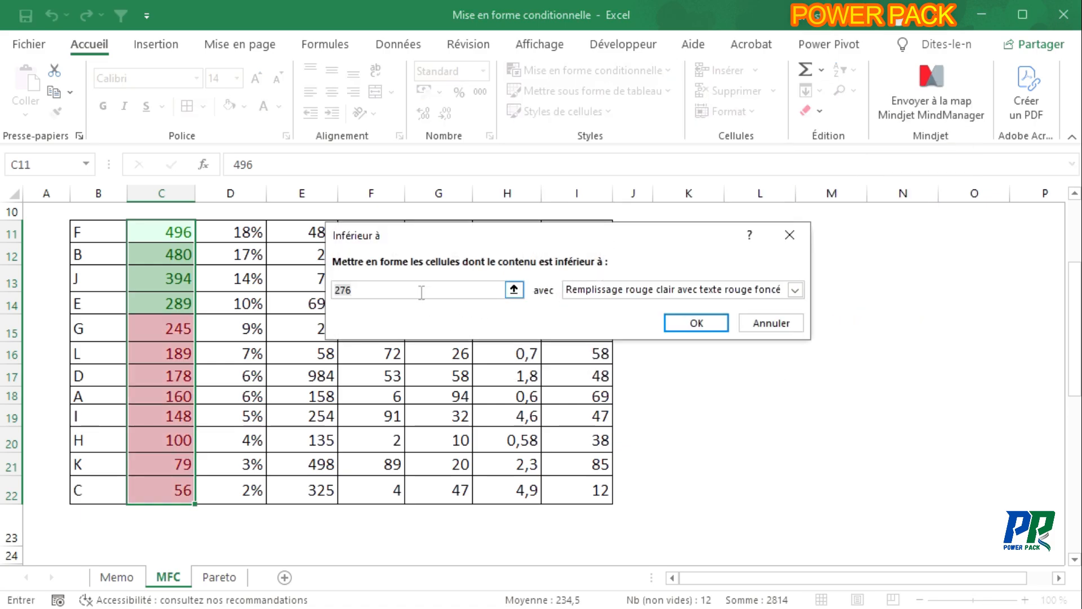
{"action": "double_click", "coordinate": [421, 292]}
{"action": "type", "text": "100"}
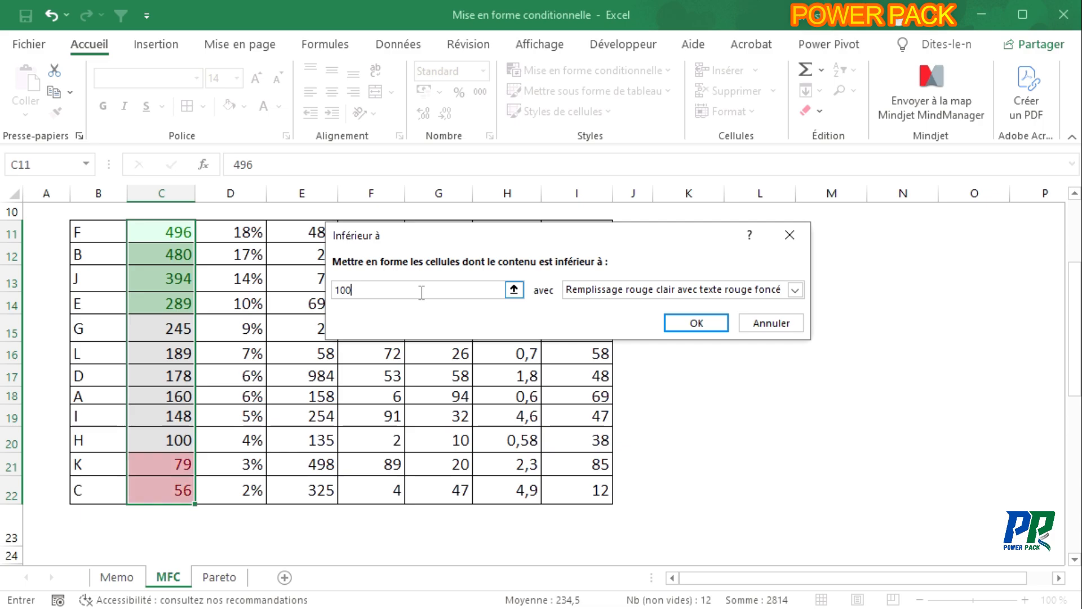
{"action": "left_click", "coordinate": [692, 326]}
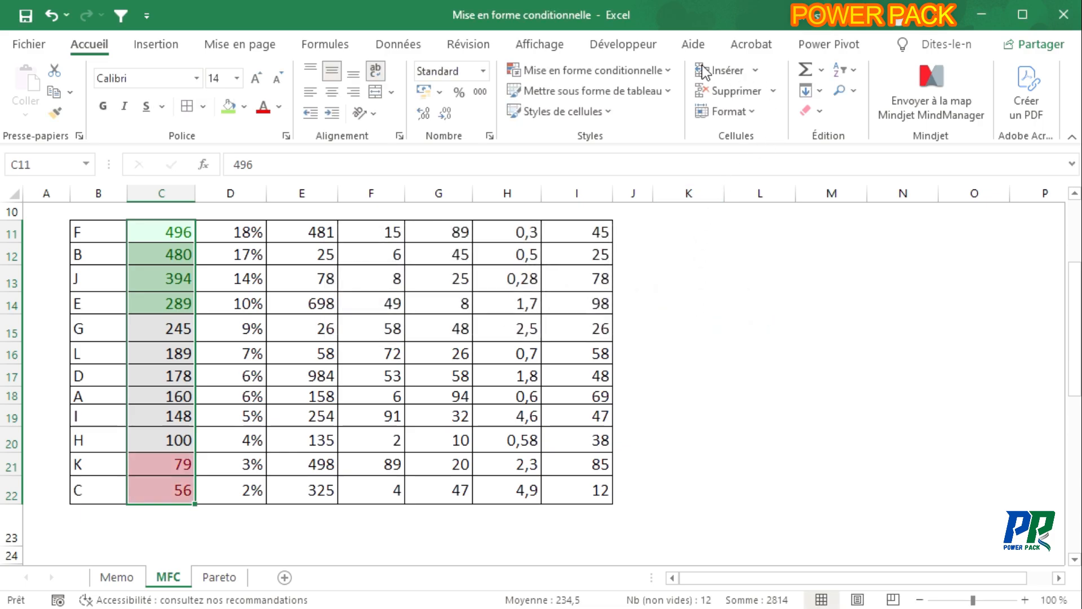
Highlight the values in C11:C22 between 102 and 300 with "Remplissage jaune avec texte jaune foncé"
{"action": "left_click", "coordinate": [669, 70]}
{"action": "mouse_move", "coordinate": [768, 105]}
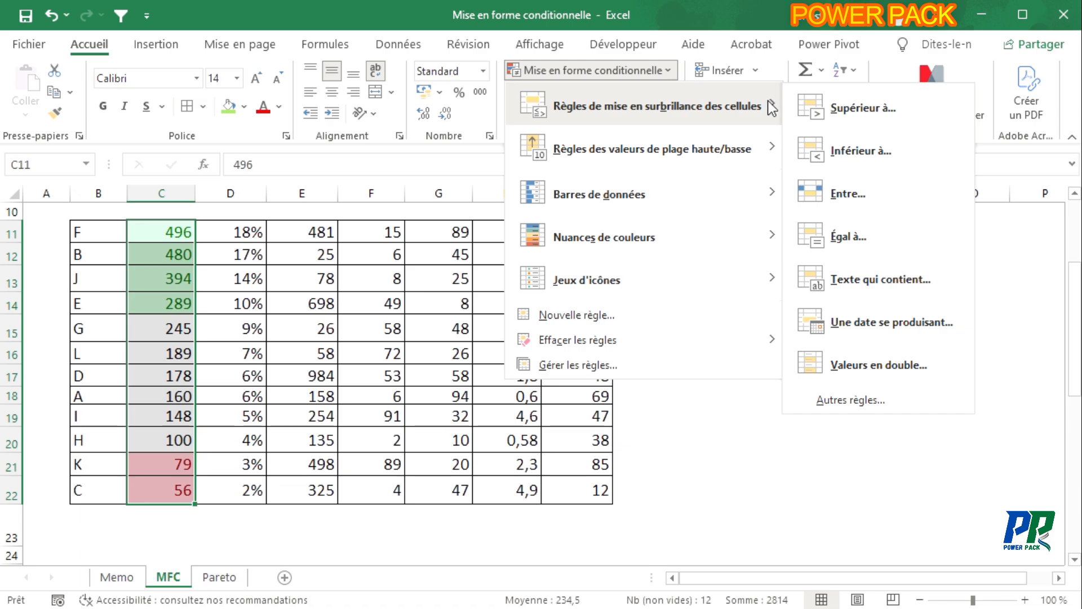
{"action": "left_click", "coordinate": [853, 199]}
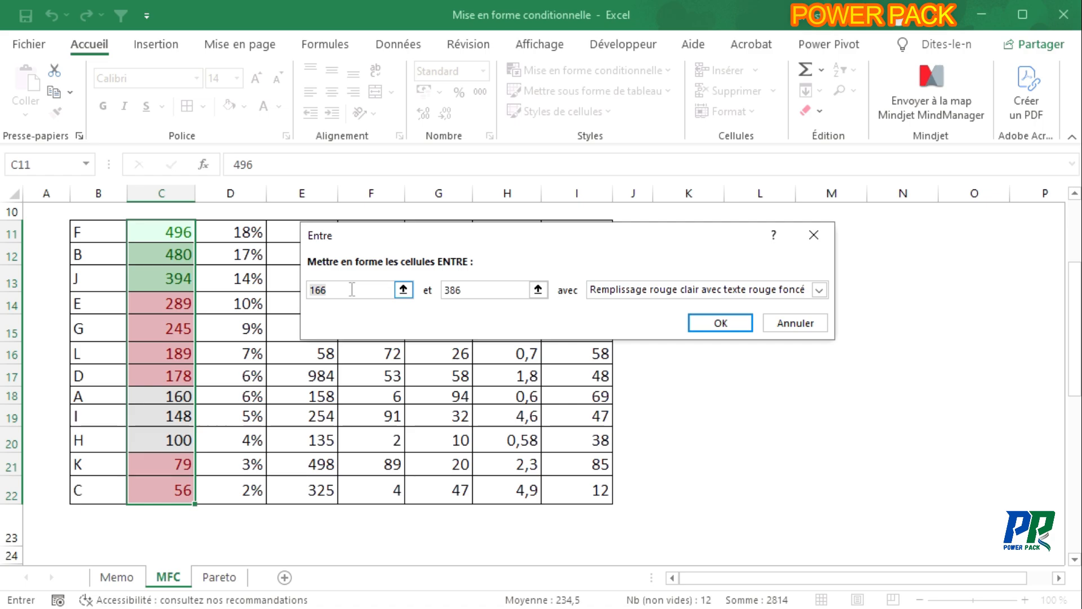
{"action": "type", "text": "102"}
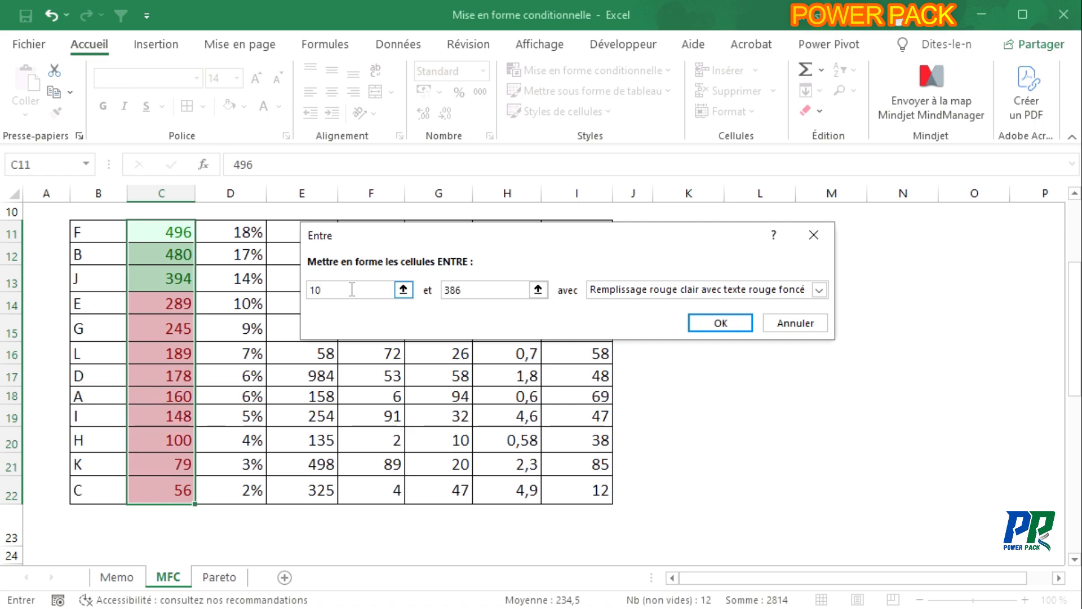
{"action": "left_click", "coordinate": [449, 290]}
{"action": "type", "text": "300"}
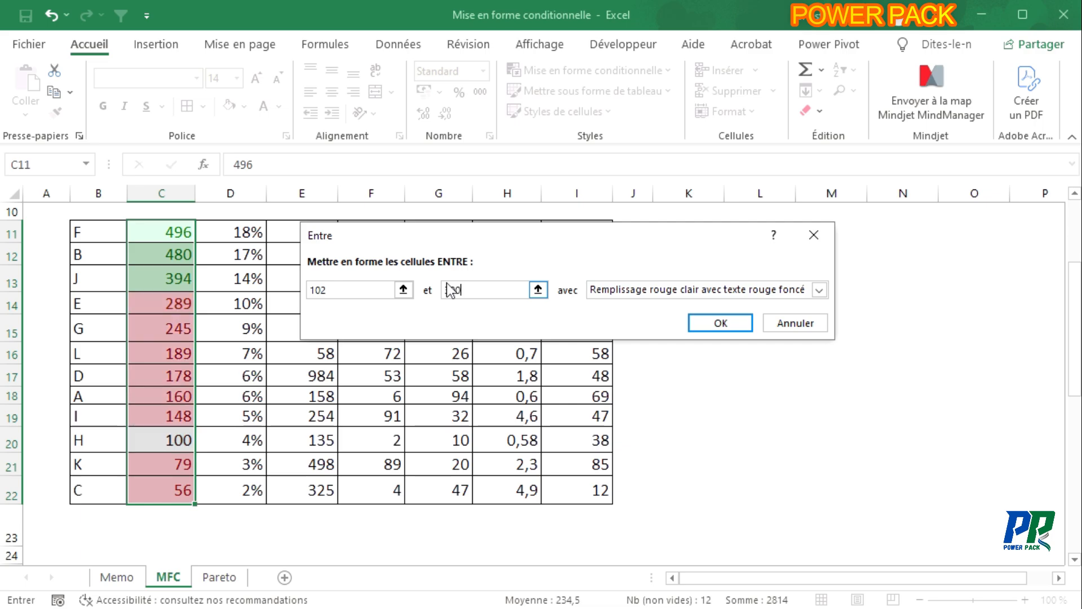
{"action": "left_click", "coordinate": [819, 290]}
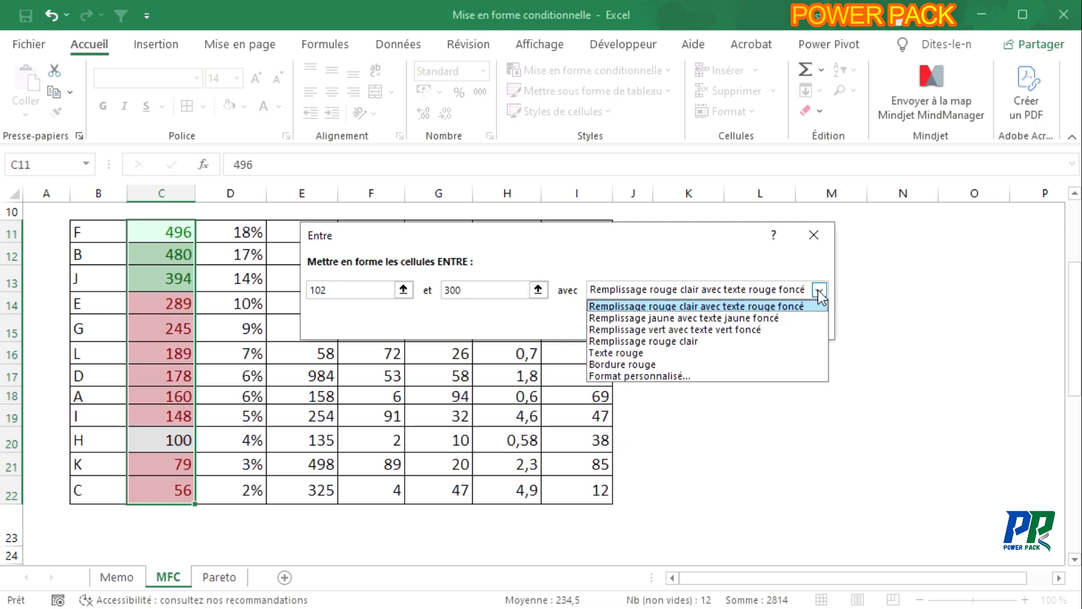
{"action": "left_click", "coordinate": [795, 318]}
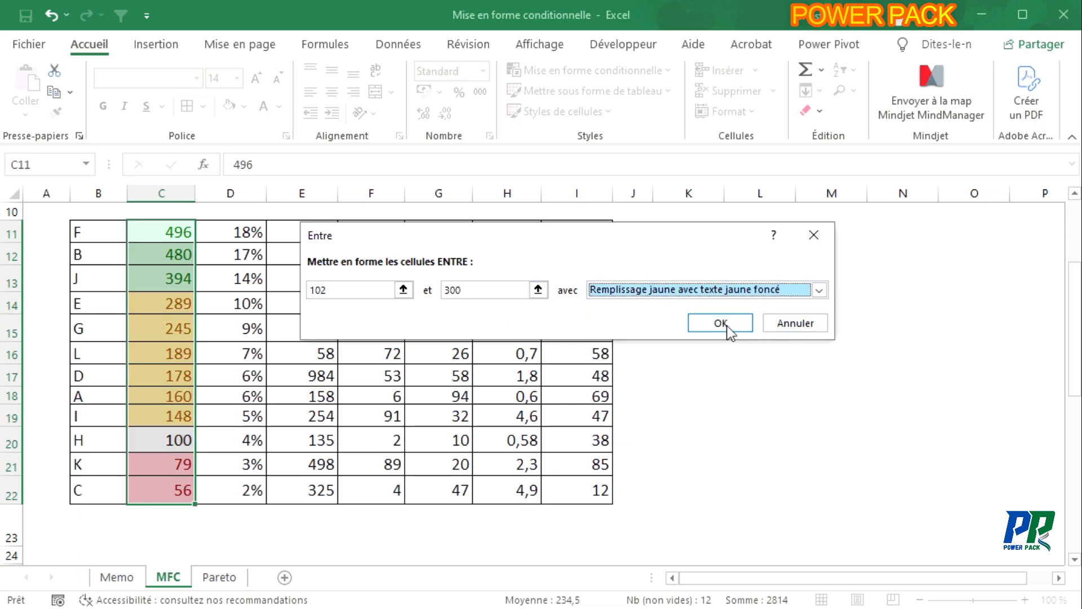
{"action": "left_click", "coordinate": [725, 329]}
{"action": "left_click", "coordinate": [728, 324]}
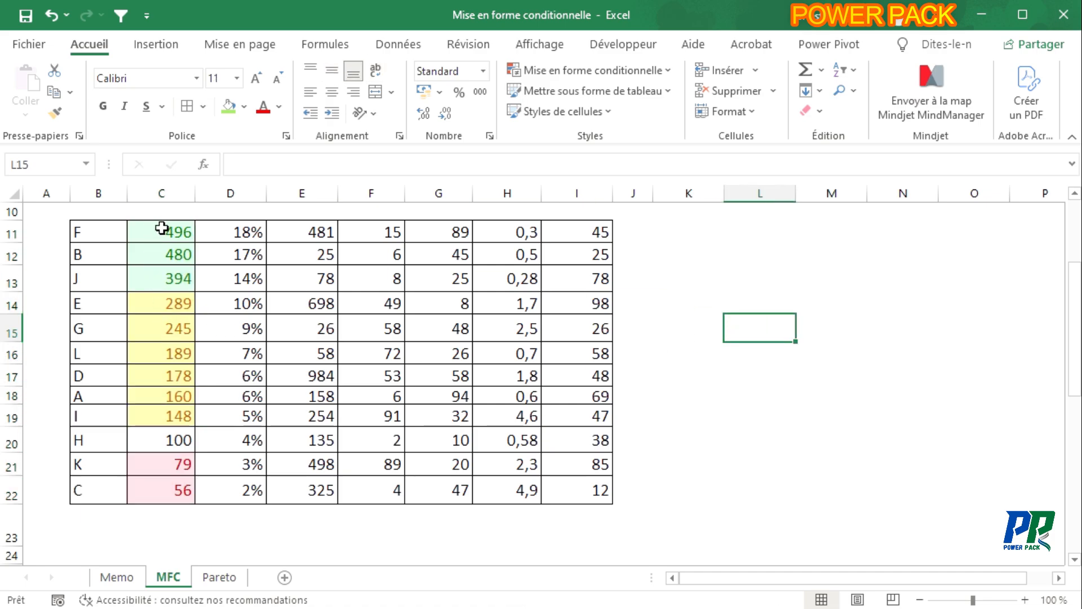
Examine the custom number, font, border and fill formats available for a greater-than rule on C11:C22, without applying one
{"action": "left_click_drag", "start_coordinate": [179, 234], "coordinate": [164, 491]}
{"action": "left_click", "coordinate": [669, 70]}
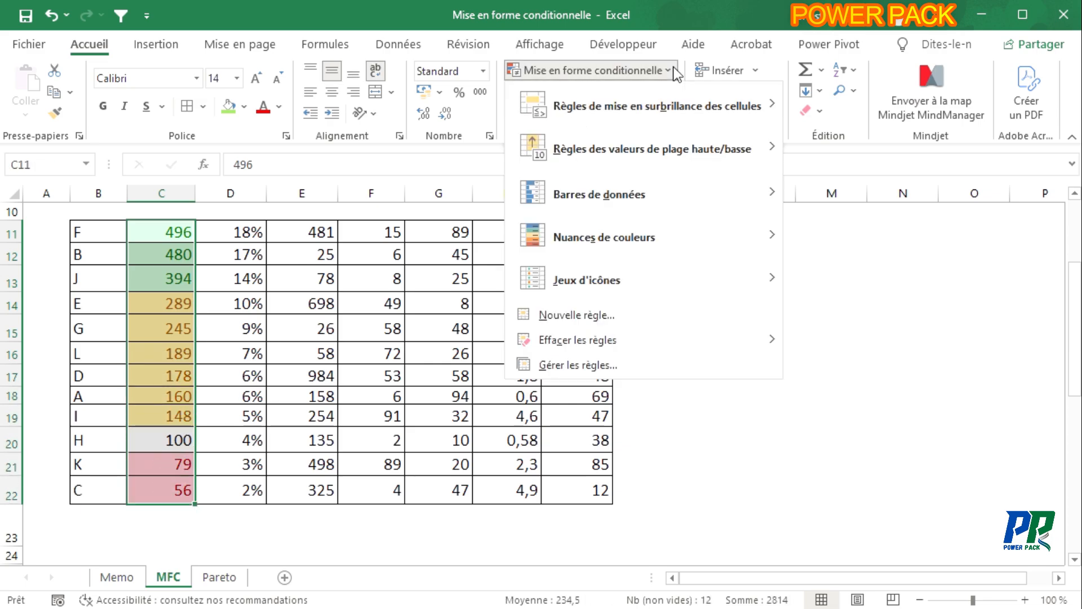
{"action": "mouse_move", "coordinate": [700, 106]}
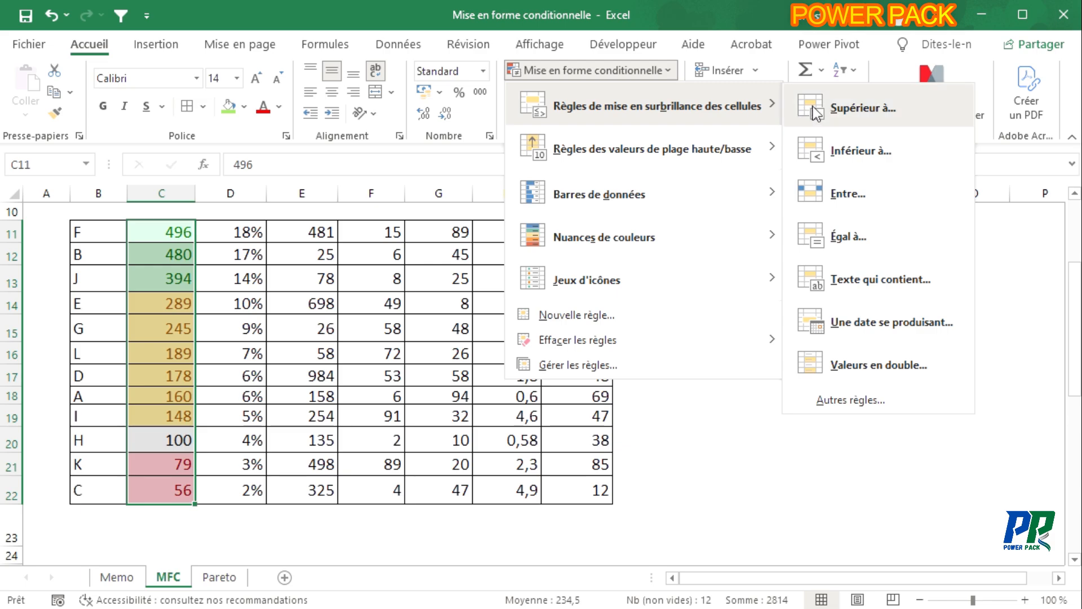
{"action": "left_click", "coordinate": [868, 108]}
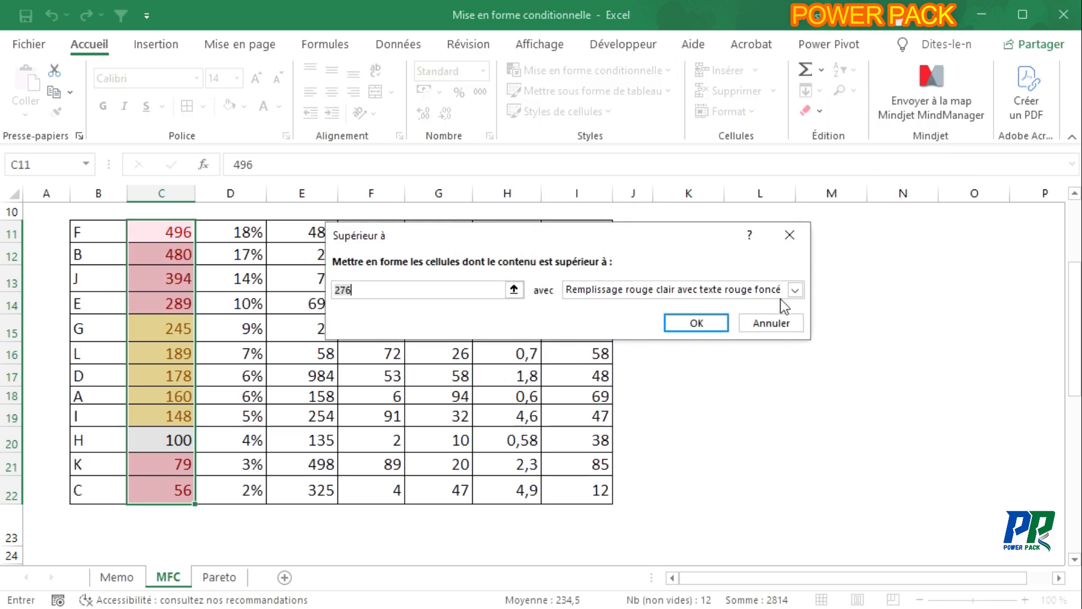
{"action": "left_click", "coordinate": [795, 290]}
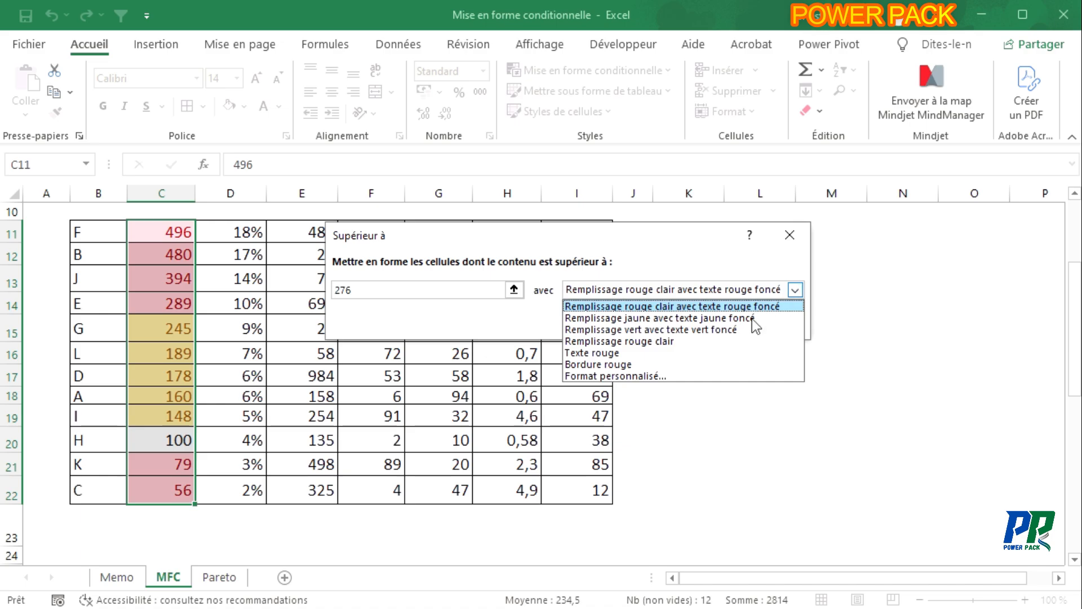
{"action": "left_click", "coordinate": [647, 375]}
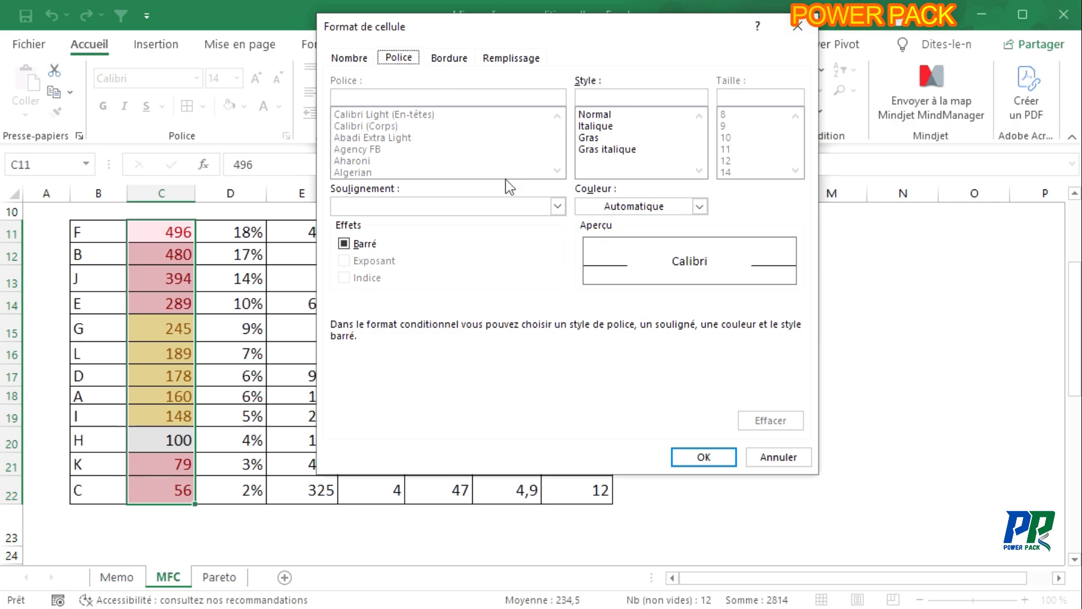
{"action": "left_click", "coordinate": [443, 61]}
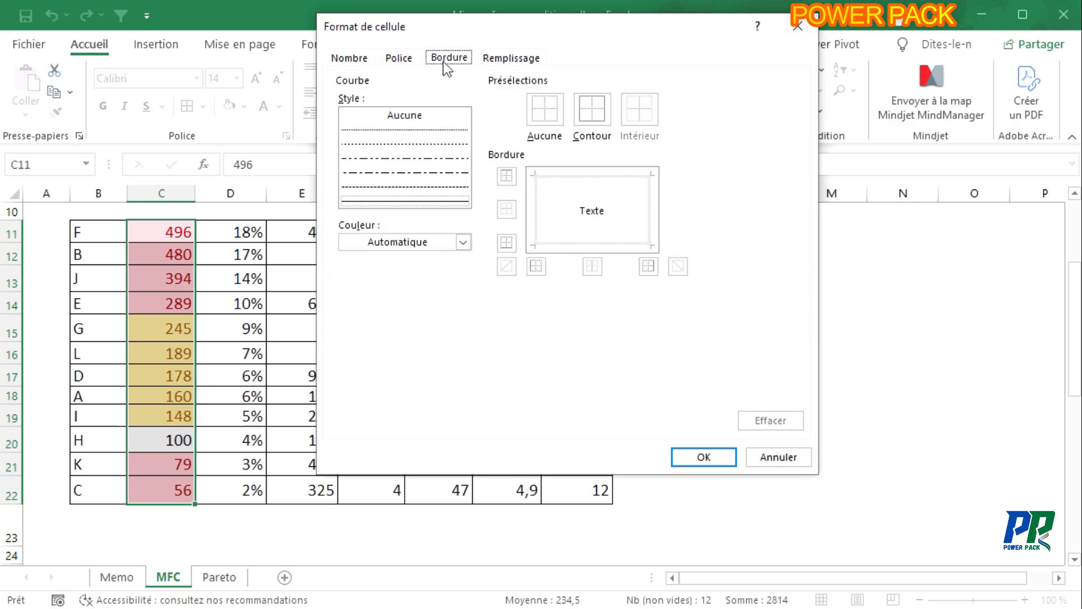
{"action": "left_click", "coordinate": [362, 62]}
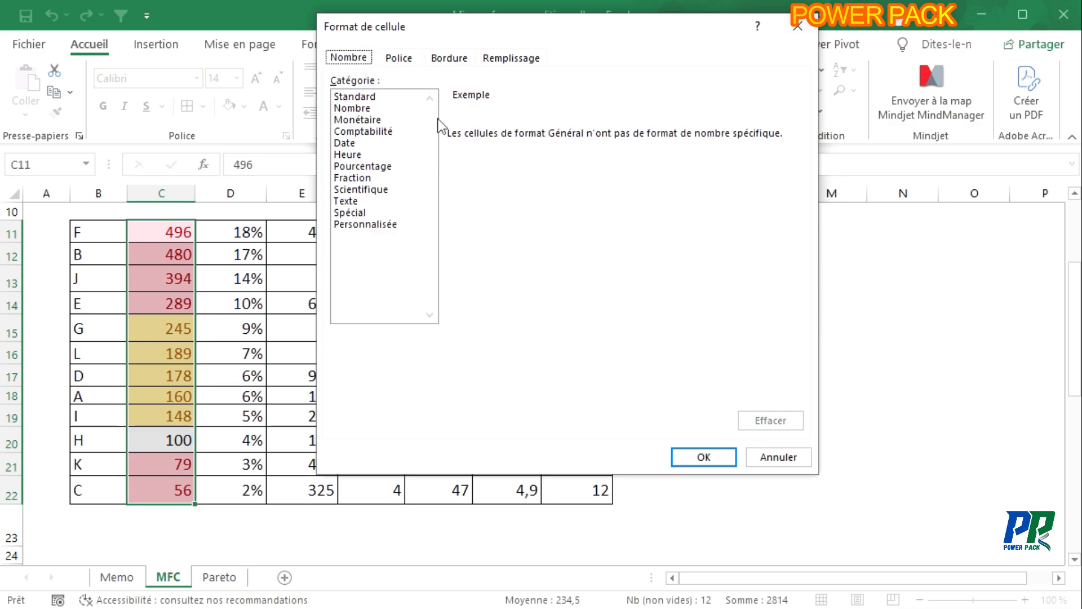
{"action": "left_click", "coordinate": [412, 60]}
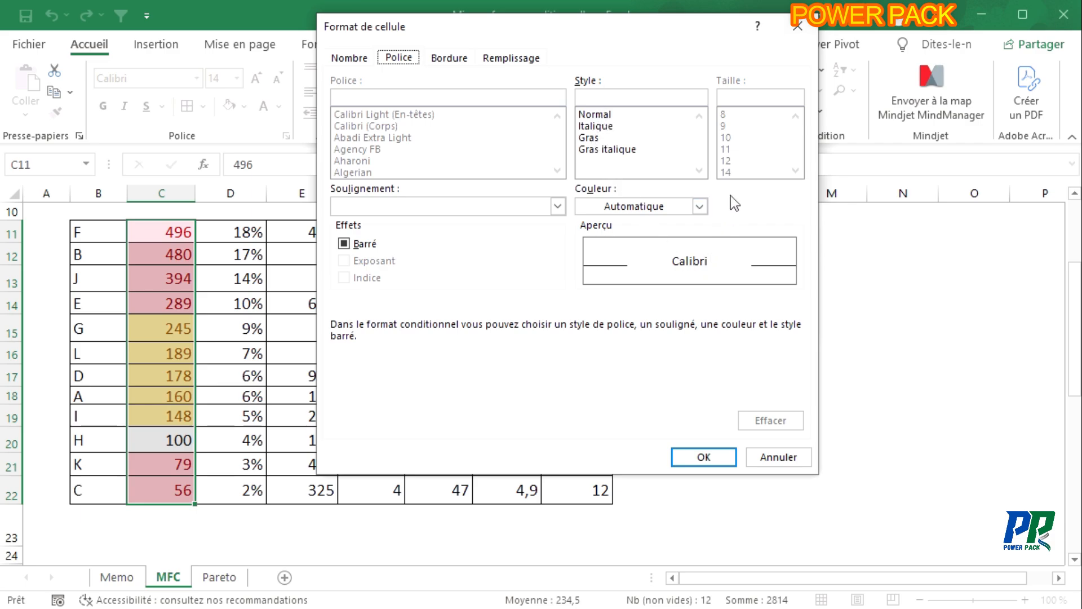
{"action": "left_click", "coordinate": [449, 59]}
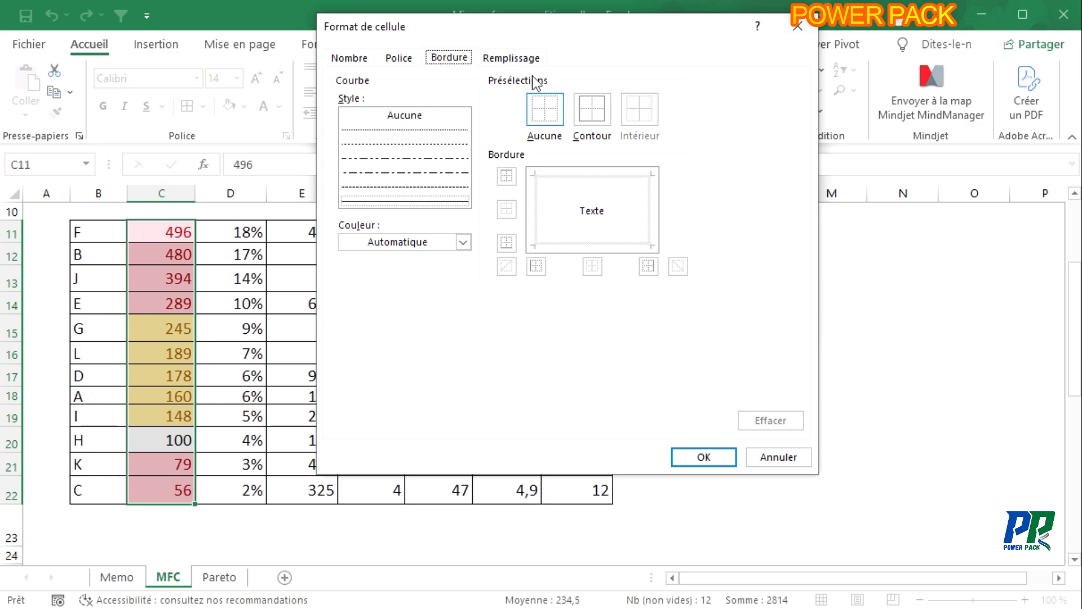
{"action": "left_click", "coordinate": [528, 60]}
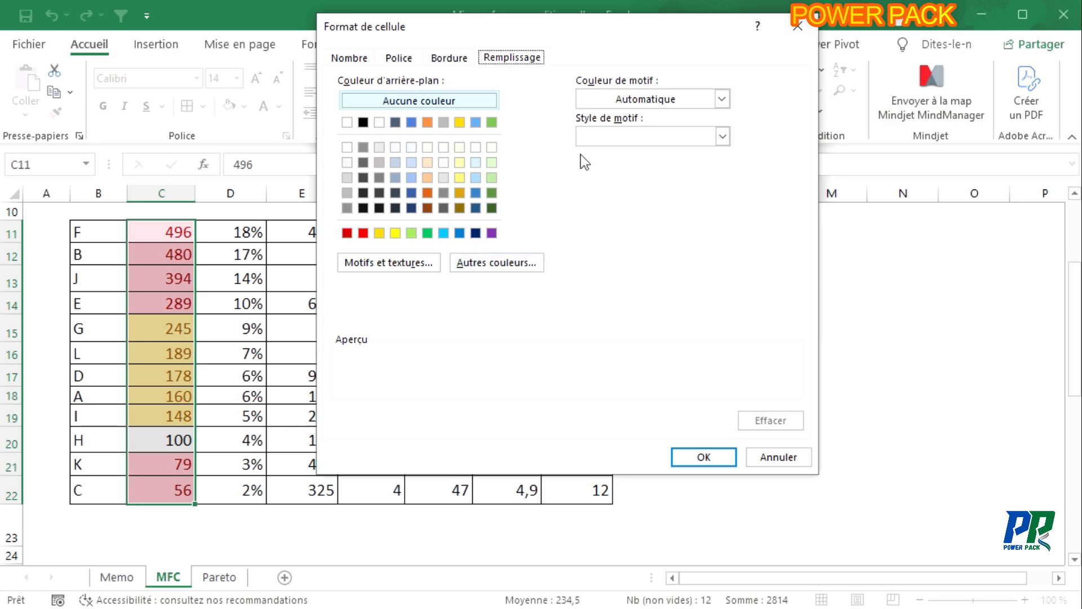
{"action": "left_click", "coordinate": [798, 25]}
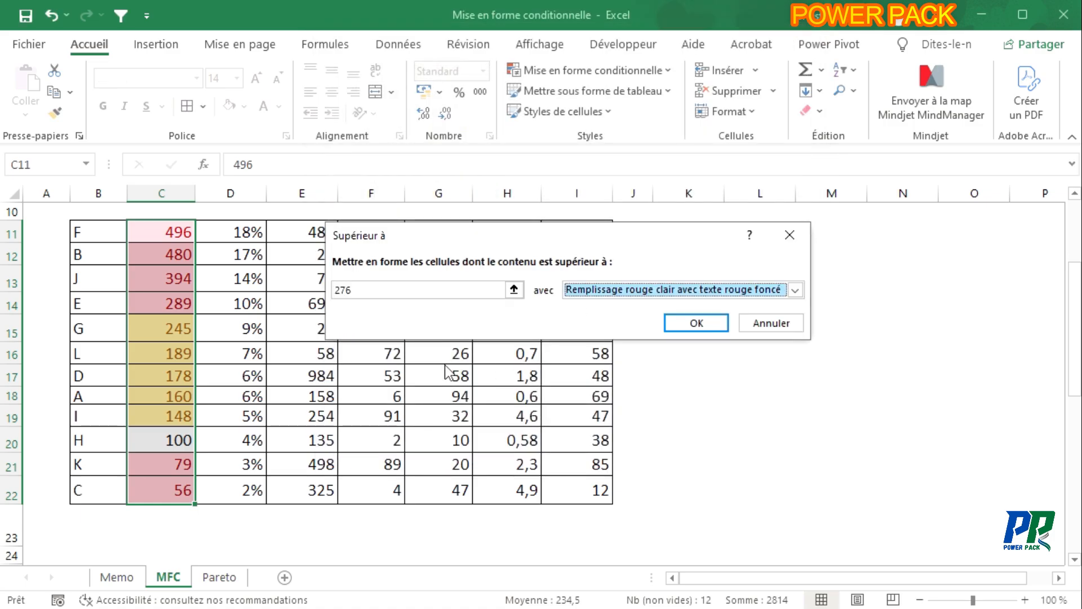
{"action": "left_click", "coordinate": [789, 235]}
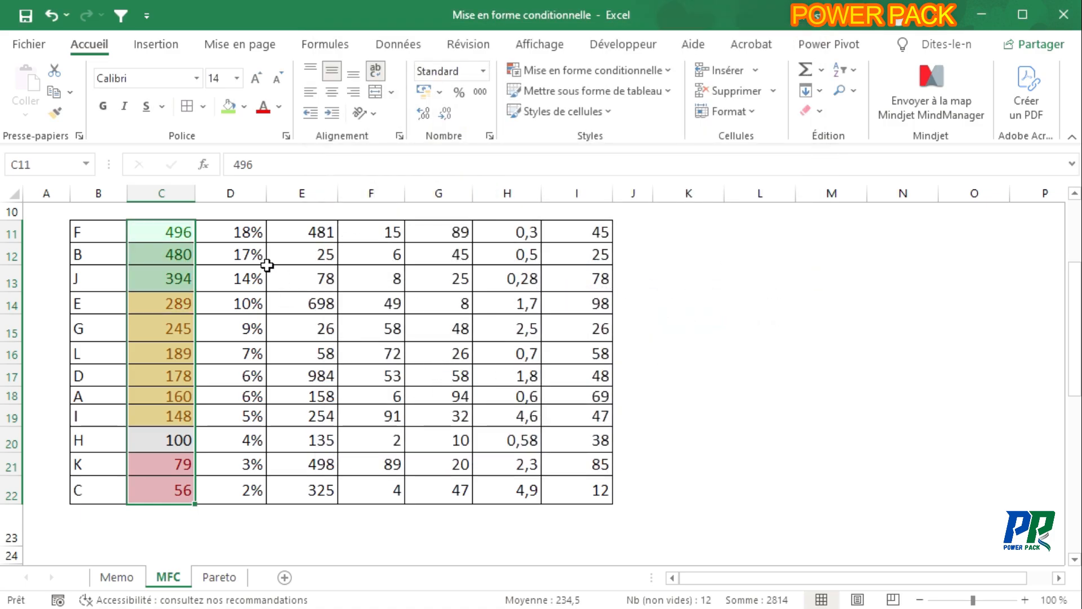
{"action": "left_click", "coordinate": [282, 257]}
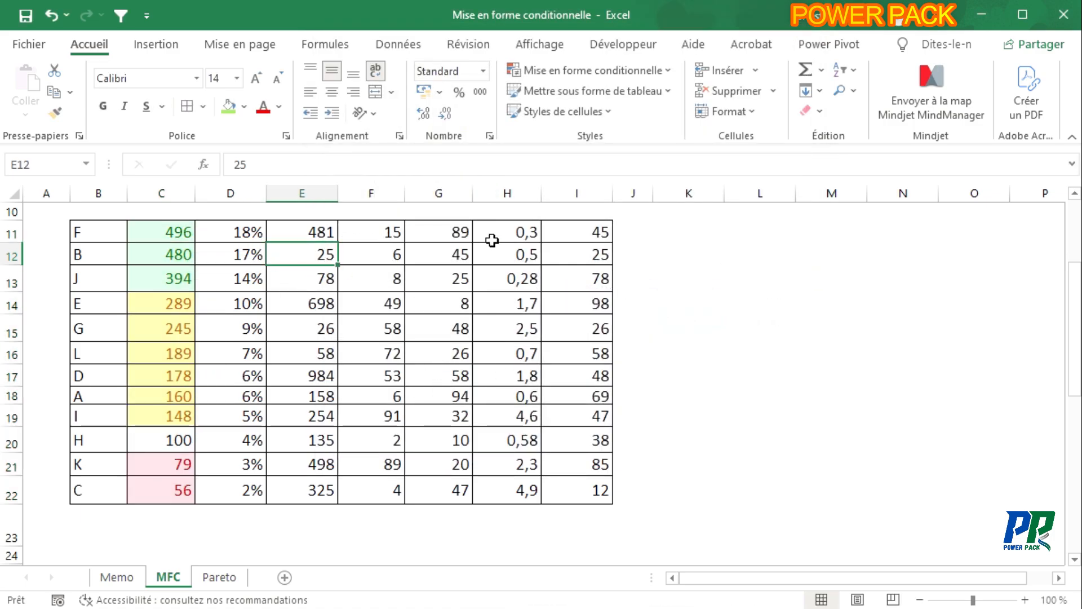
{"action": "left_click_drag", "start_coordinate": [254, 231], "coordinate": [237, 497]}
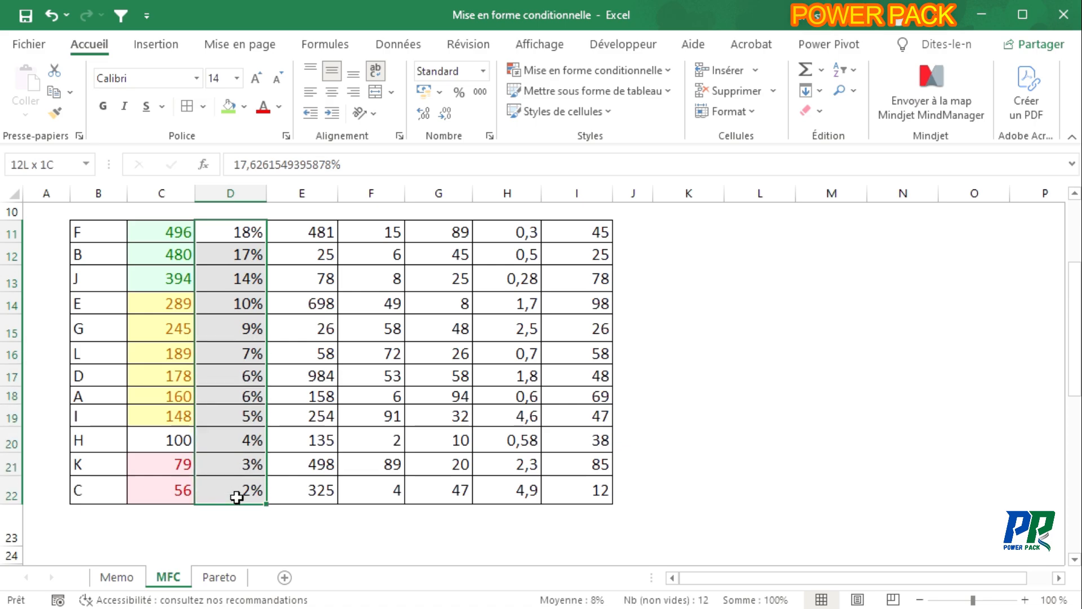
{"action": "left_click", "coordinate": [666, 72]}
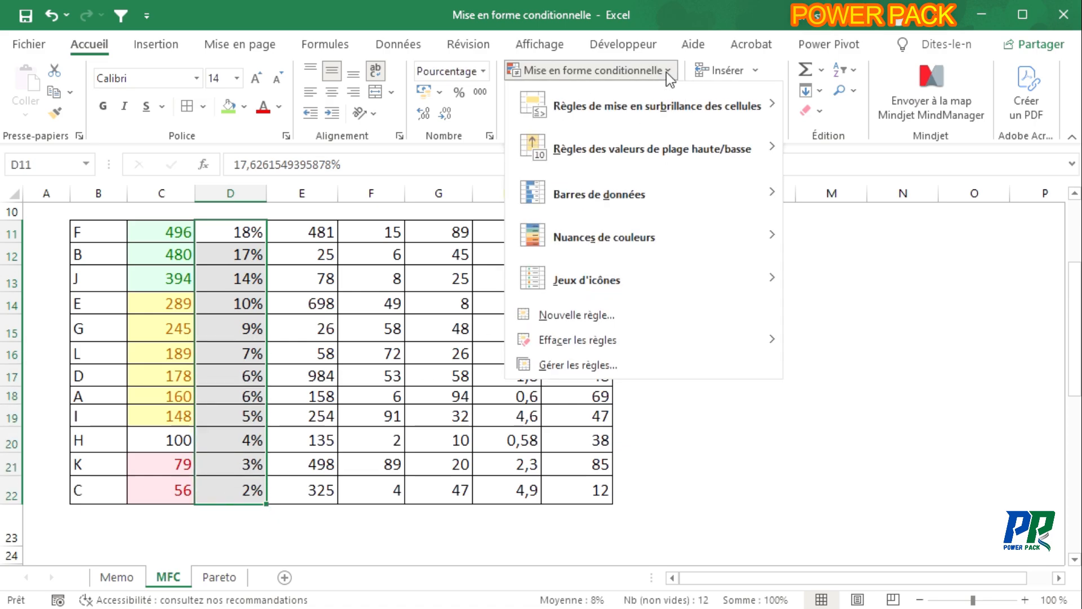
{"action": "mouse_move", "coordinate": [701, 148]}
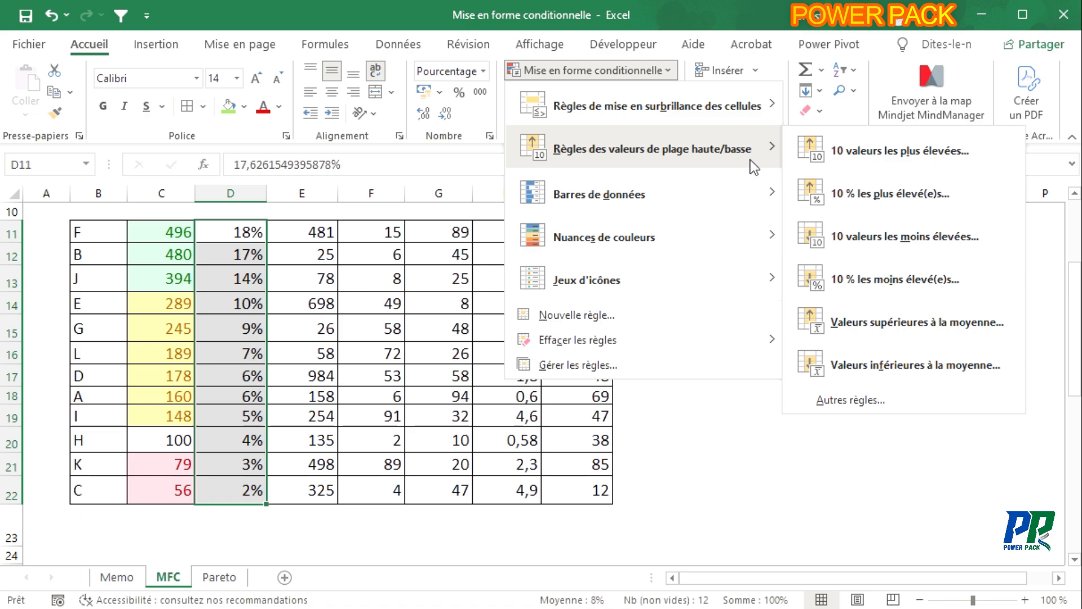
{"action": "mouse_move", "coordinate": [651, 186]}
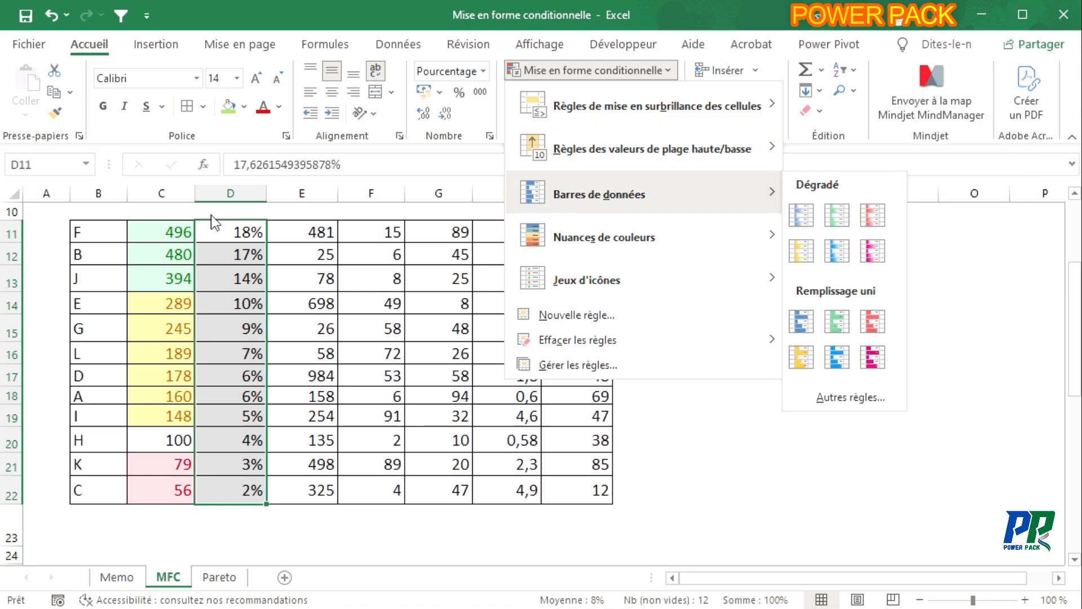
{"action": "left_click", "coordinate": [315, 361]}
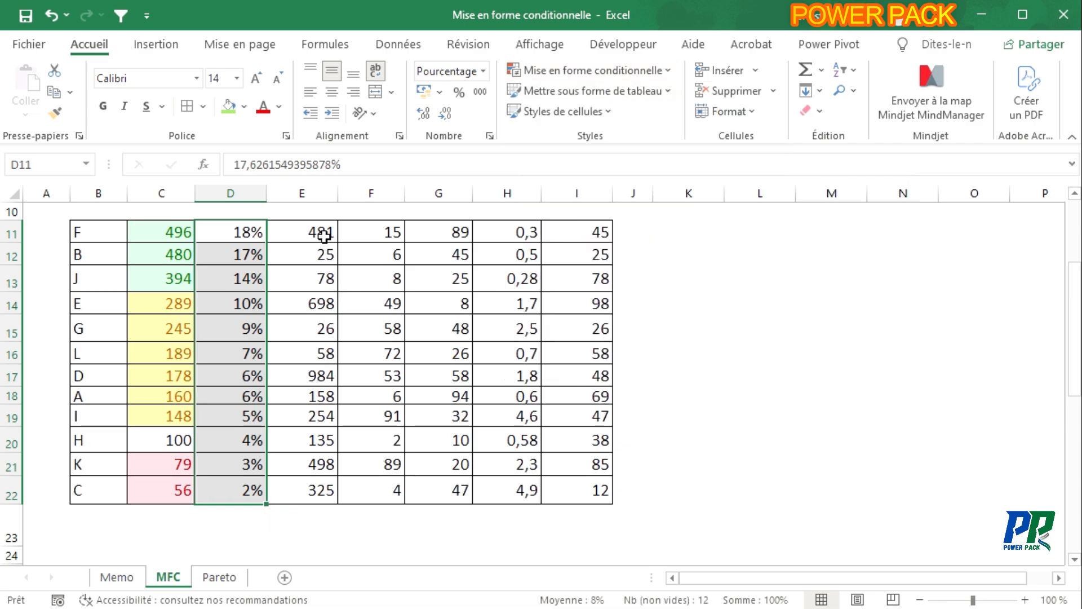
Highlight the 2 highest values in E11:E22 with "Remplissage rouge clair avec texte rouge foncé"
{"action": "left_click_drag", "start_coordinate": [312, 228], "coordinate": [309, 486]}
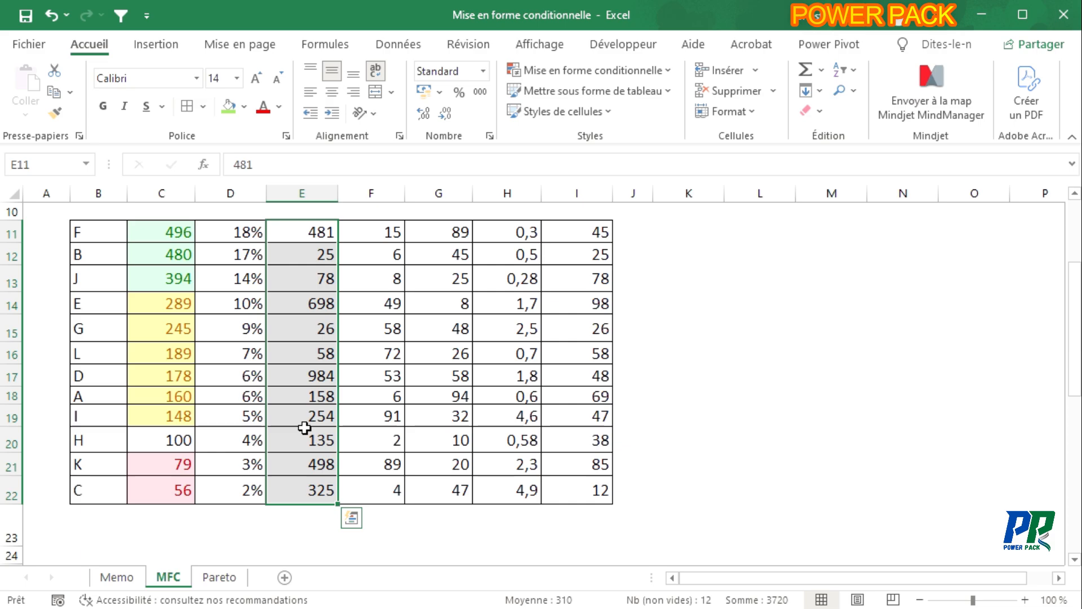
{"action": "left_click", "coordinate": [674, 72]}
{"action": "mouse_move", "coordinate": [755, 147]}
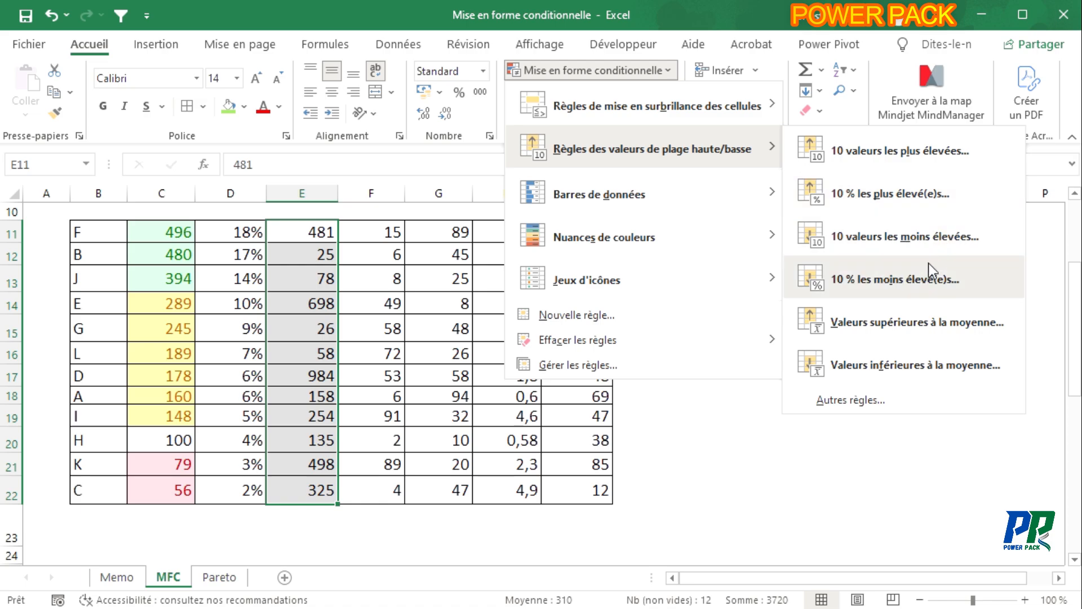
{"action": "left_click", "coordinate": [905, 153]}
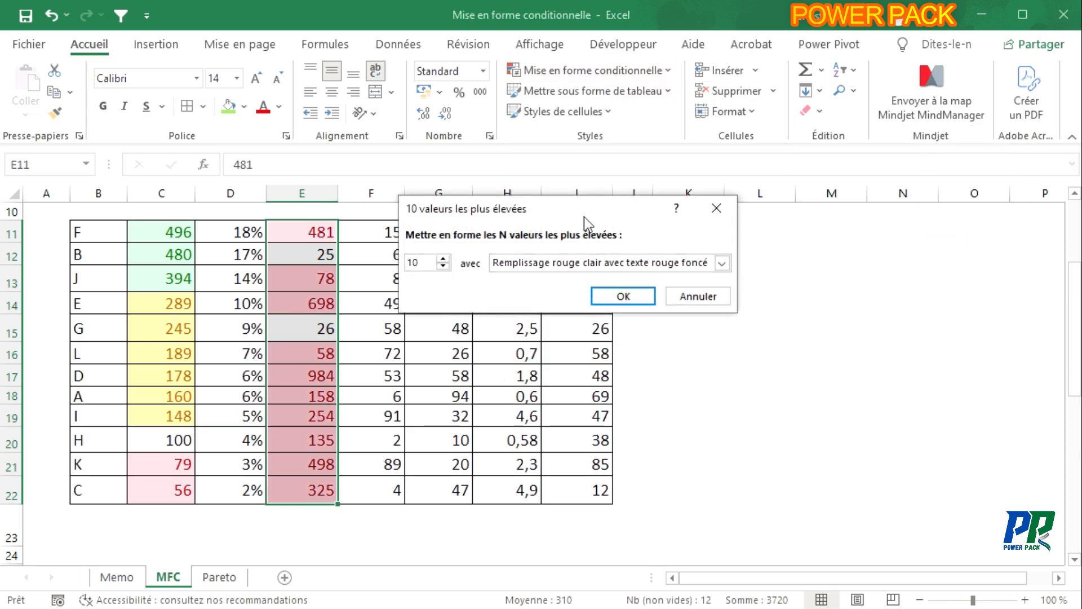
{"action": "left_click_drag", "start_coordinate": [570, 209], "coordinate": [738, 200]}
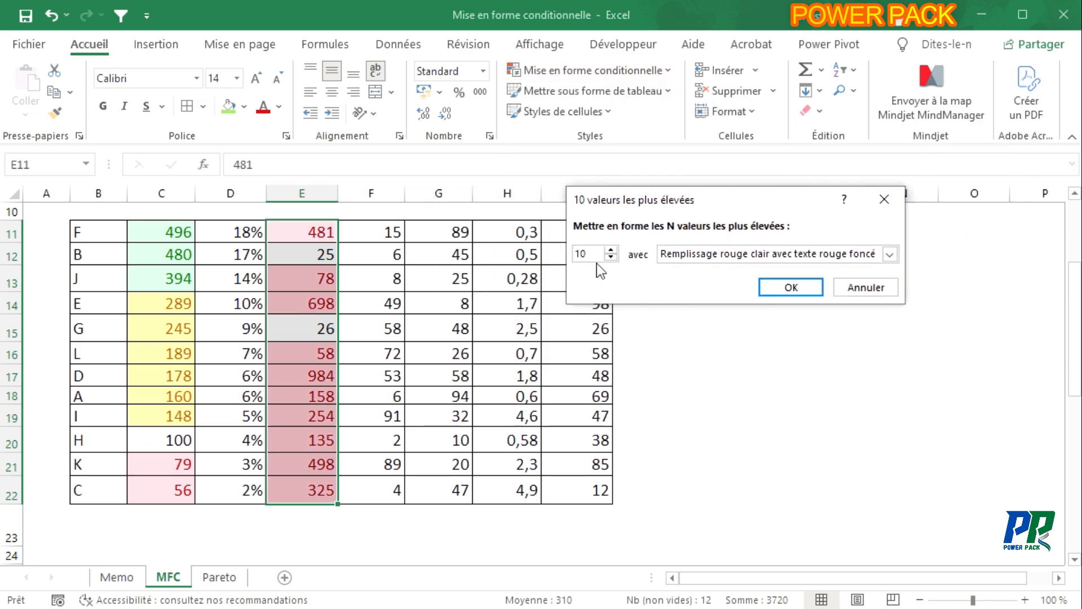
{"action": "left_click", "coordinate": [611, 257]}
{"action": "left_click", "coordinate": [611, 257]}
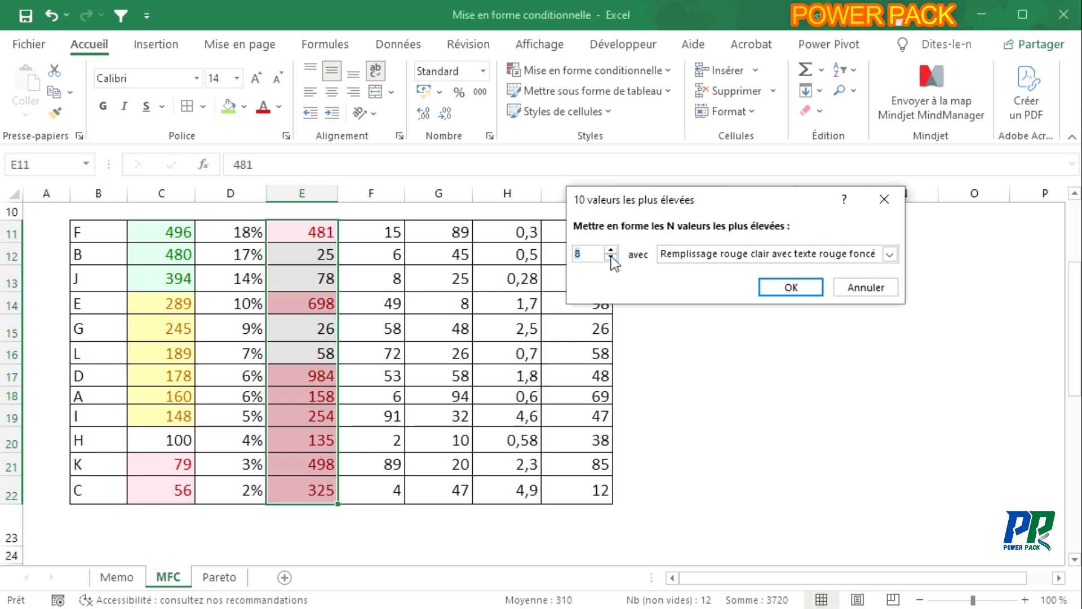
{"action": "mouse_move", "coordinate": [652, 208]}
{"action": "left_mouse_down"}
{"action": "mouse_move", "coordinate": [654, 217]}
{"action": "mouse_move", "coordinate": [493, 239]}
{"action": "left_mouse_up"}
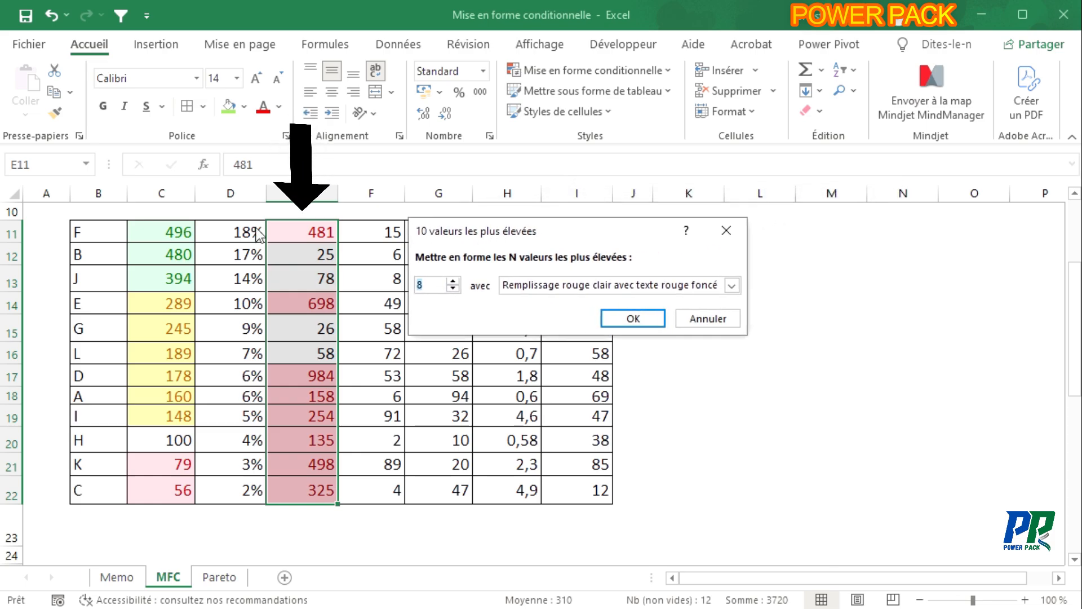
{"action": "left_click", "coordinate": [453, 288]}
{"action": "left_click", "coordinate": [454, 290]}
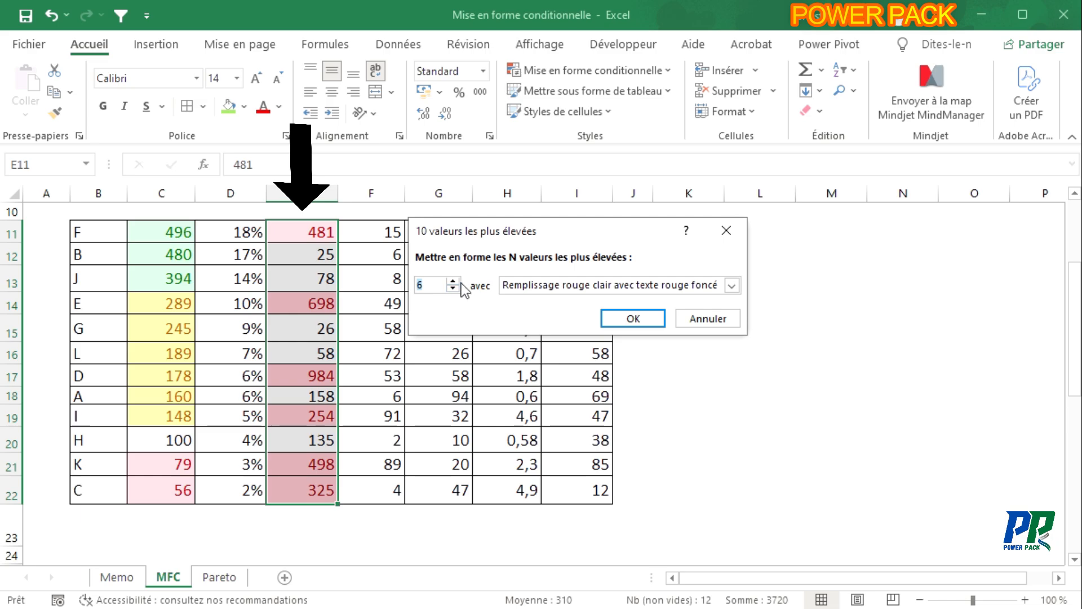
{"action": "left_click", "coordinate": [453, 282]}
{"action": "left_click", "coordinate": [453, 281]}
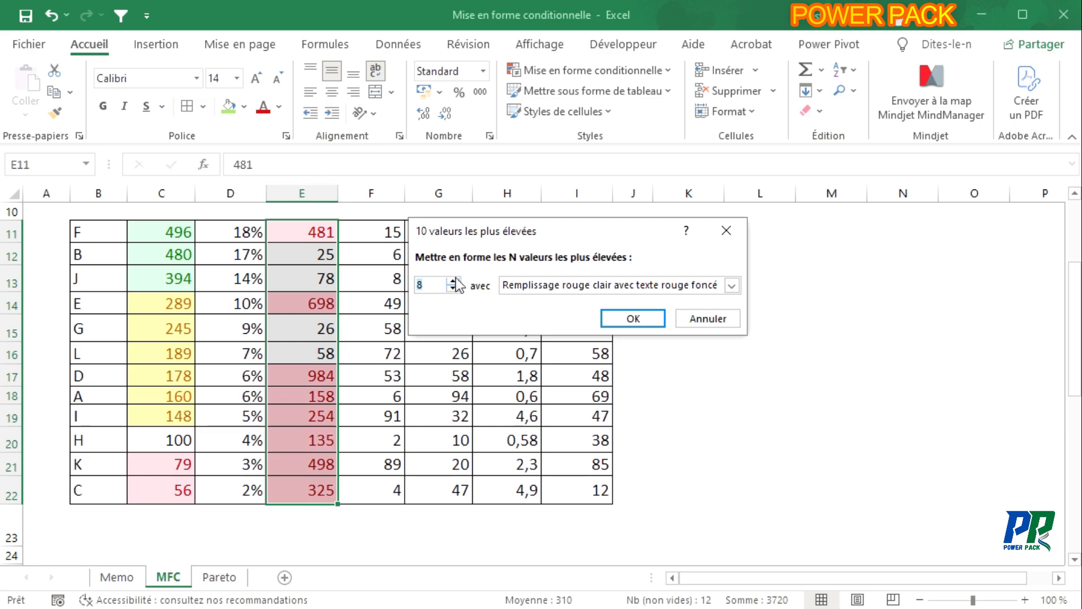
{"action": "left_click", "coordinate": [453, 281]}
{"action": "left_click", "coordinate": [454, 288]}
{"action": "left_click", "coordinate": [455, 289]}
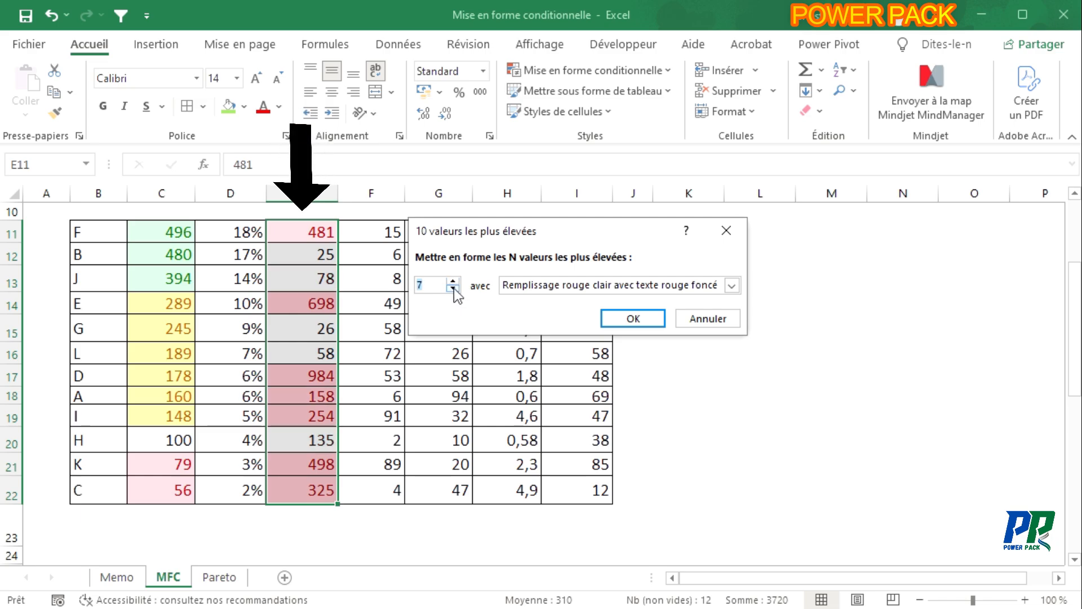
{"action": "left_click", "coordinate": [454, 289]}
{"action": "left_click", "coordinate": [455, 289]}
{"action": "left_click", "coordinate": [454, 288]}
{"action": "left_click", "coordinate": [454, 289]}
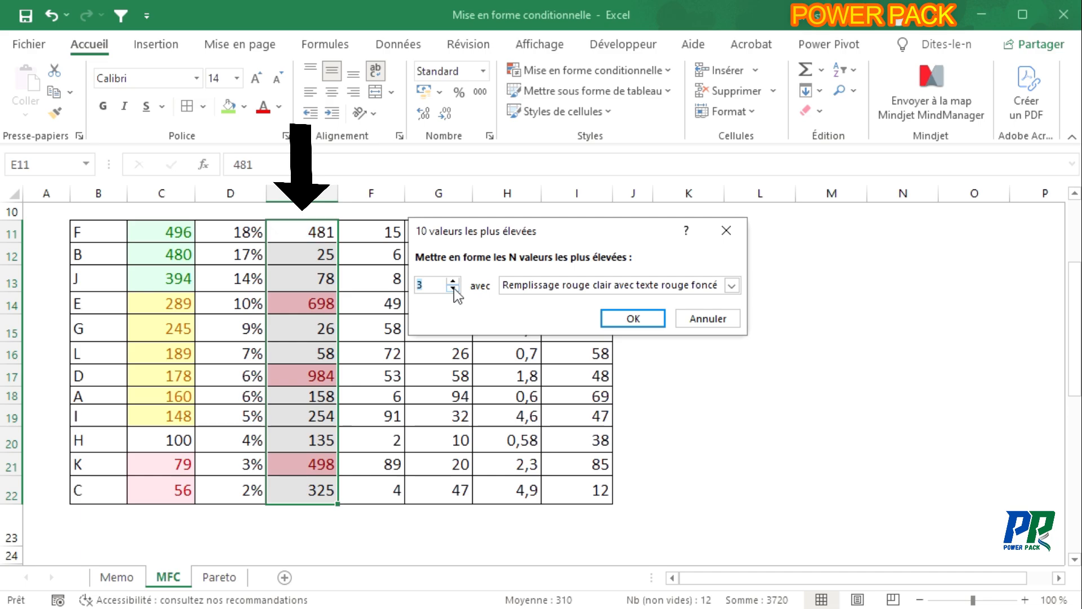
{"action": "left_click", "coordinate": [454, 288]}
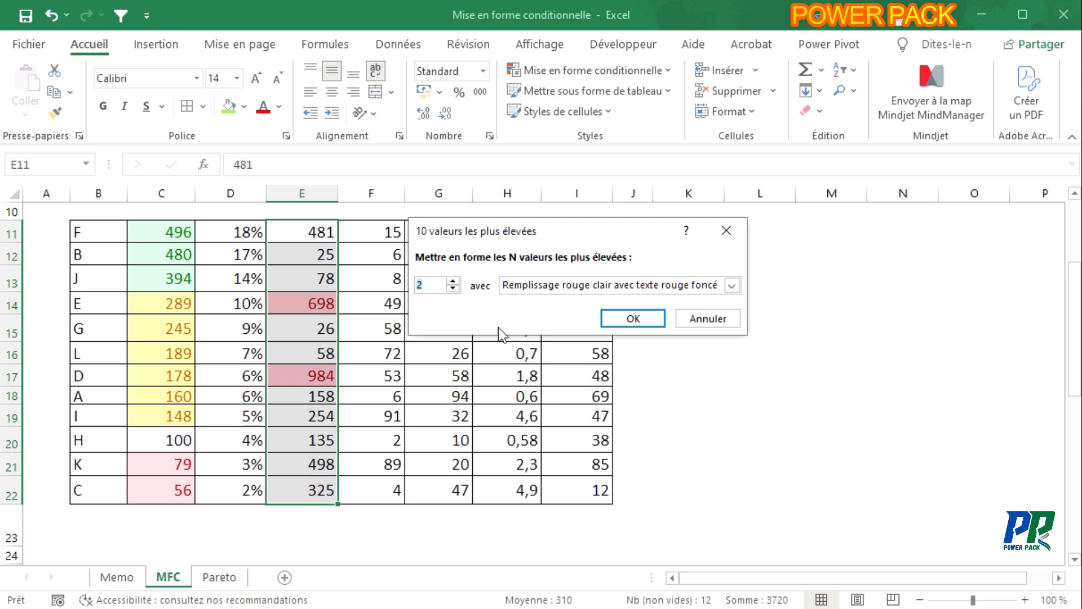
{"action": "left_click", "coordinate": [621, 322]}
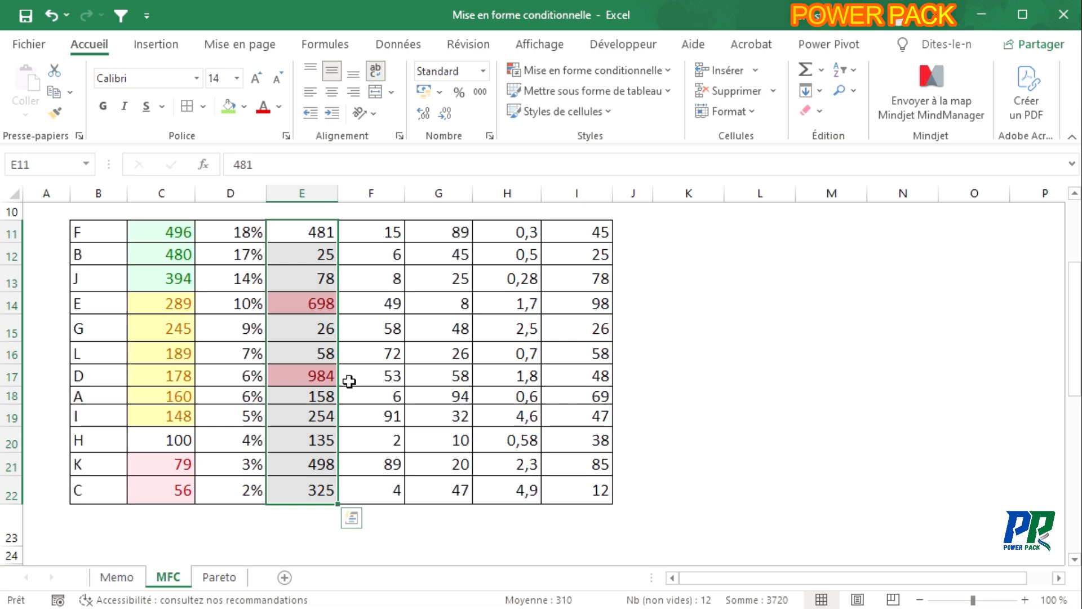
Highlight the top 16 % of values in E11:E22 with "Remplissage vert avec texte vert foncé"
{"action": "left_click", "coordinate": [665, 71]}
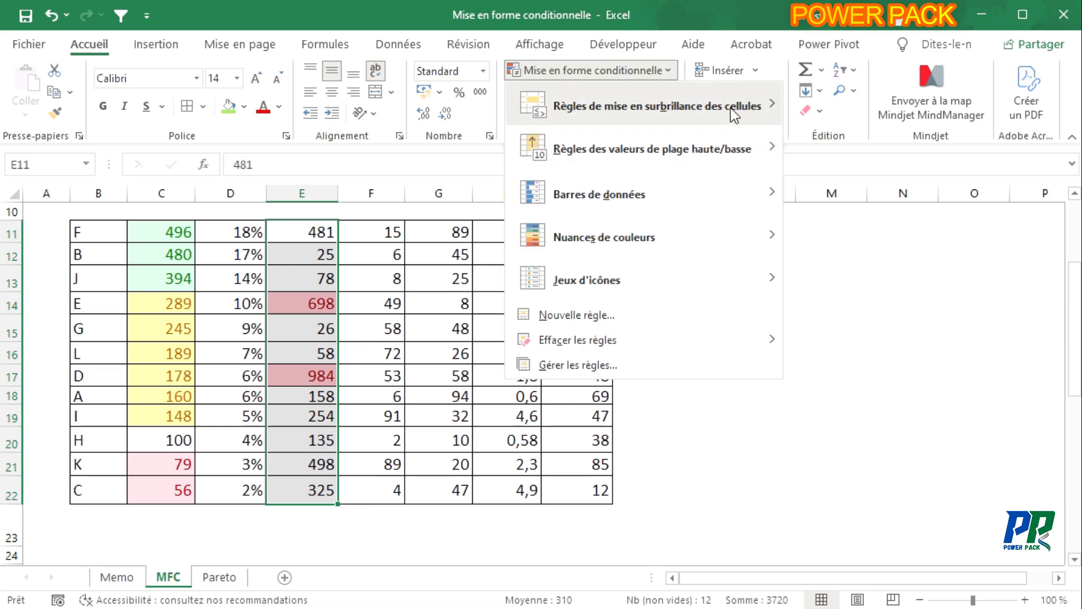
{"action": "mouse_move", "coordinate": [719, 148]}
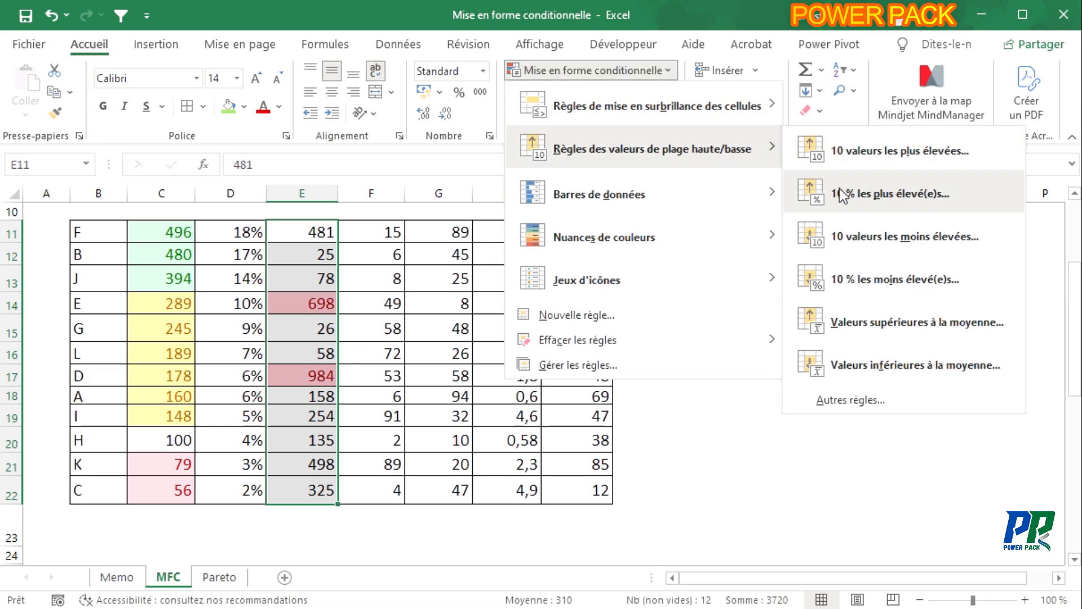
{"action": "left_click", "coordinate": [893, 198]}
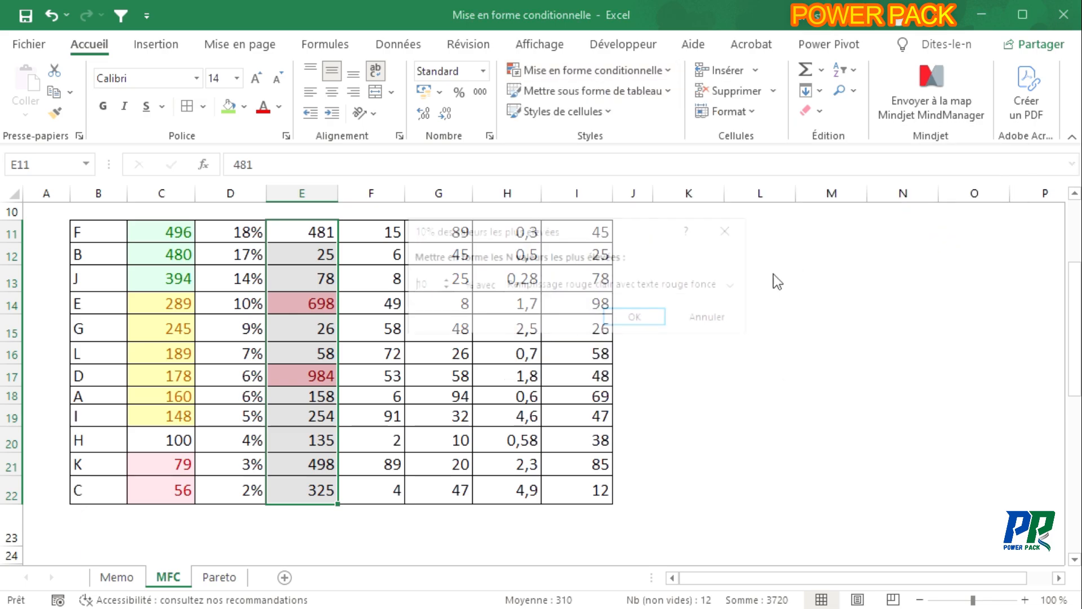
{"action": "left_click", "coordinate": [734, 285]}
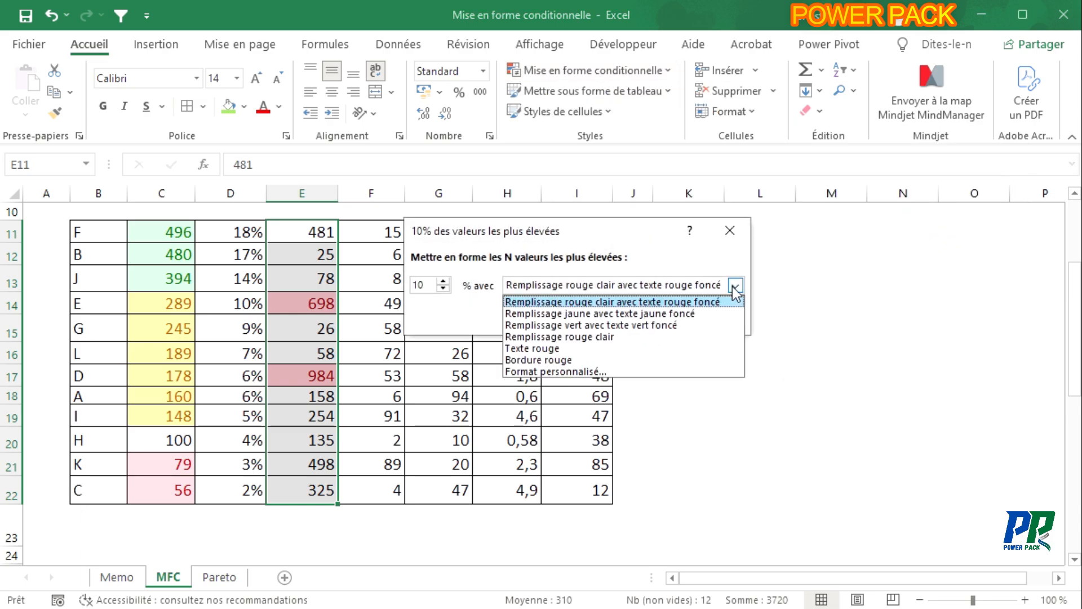
{"action": "left_click", "coordinate": [684, 326]}
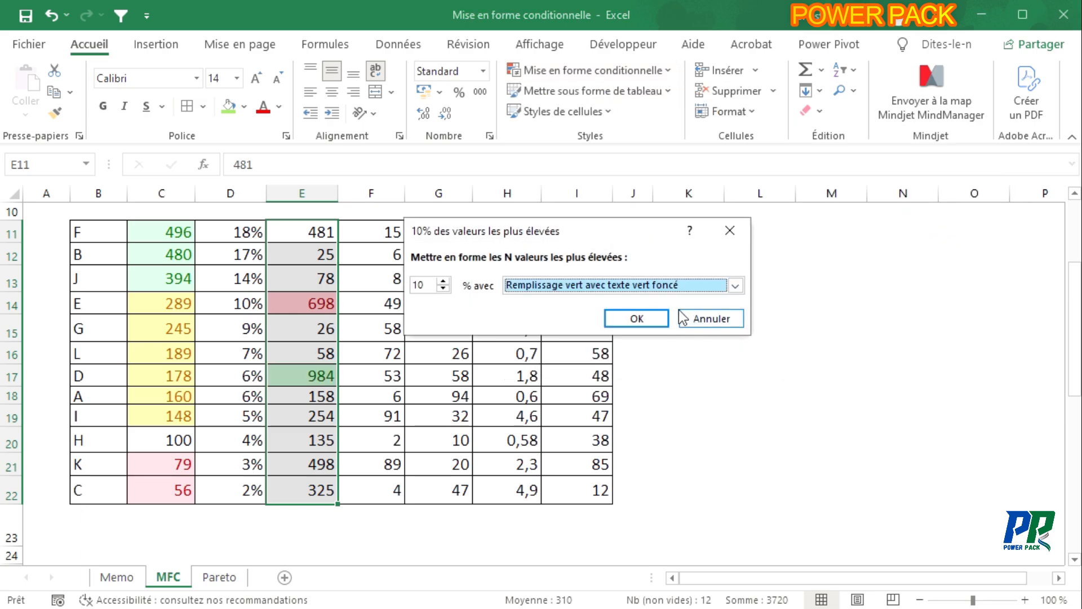
{"action": "left_click", "coordinate": [445, 280]}
{"action": "left_click", "coordinate": [445, 280]}
{"action": "left_click", "coordinate": [444, 280]}
{"action": "left_click", "coordinate": [445, 280]}
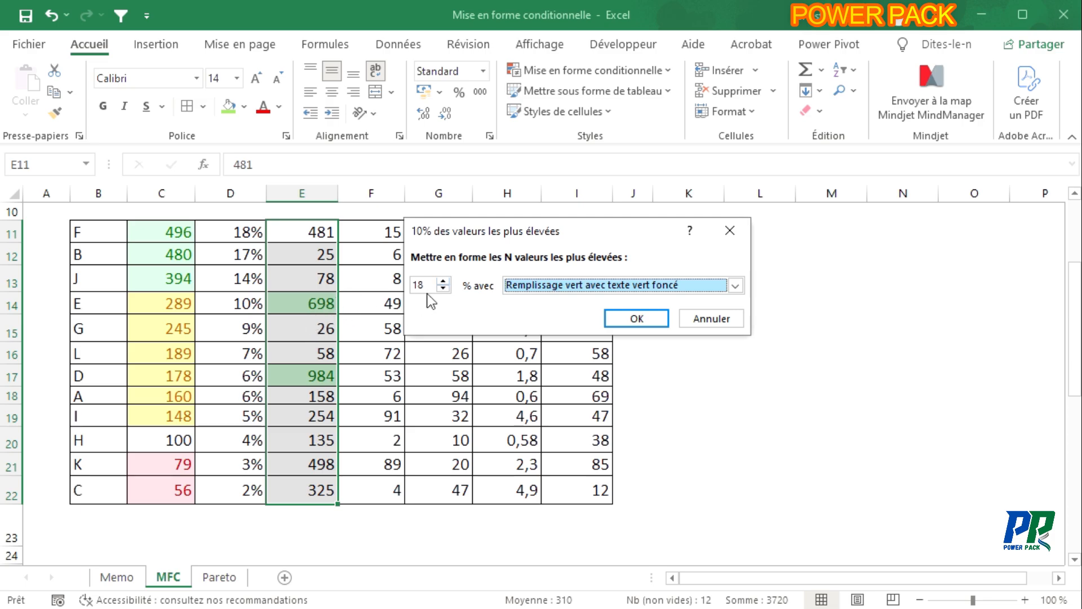
{"action": "left_click", "coordinate": [443, 288]}
{"action": "left_click", "coordinate": [443, 289]}
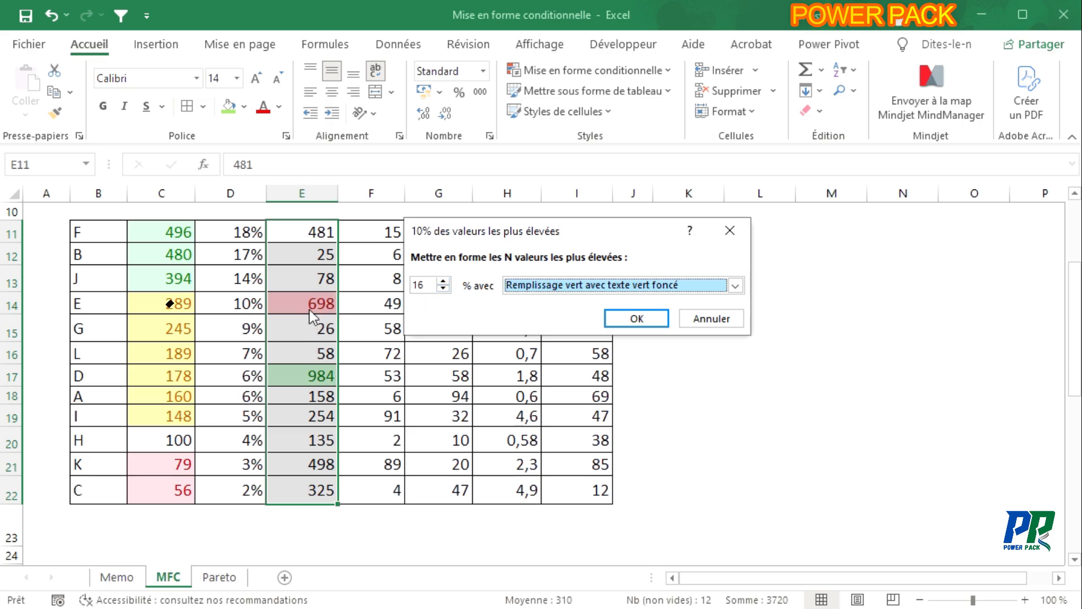
{"action": "left_click", "coordinate": [443, 281]}
{"action": "left_click", "coordinate": [443, 289]}
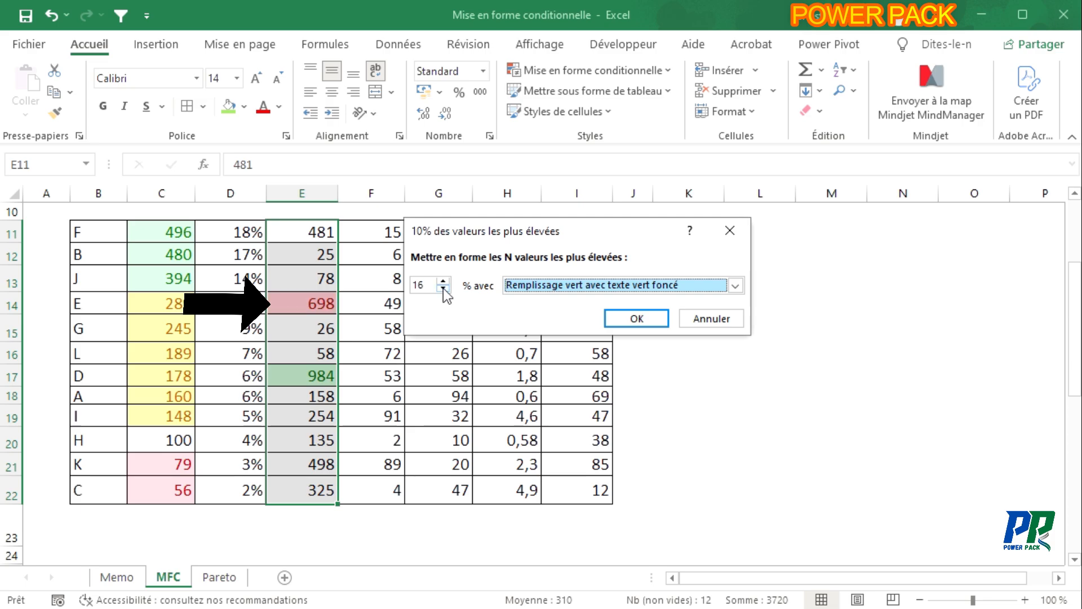
{"action": "left_click", "coordinate": [636, 317]}
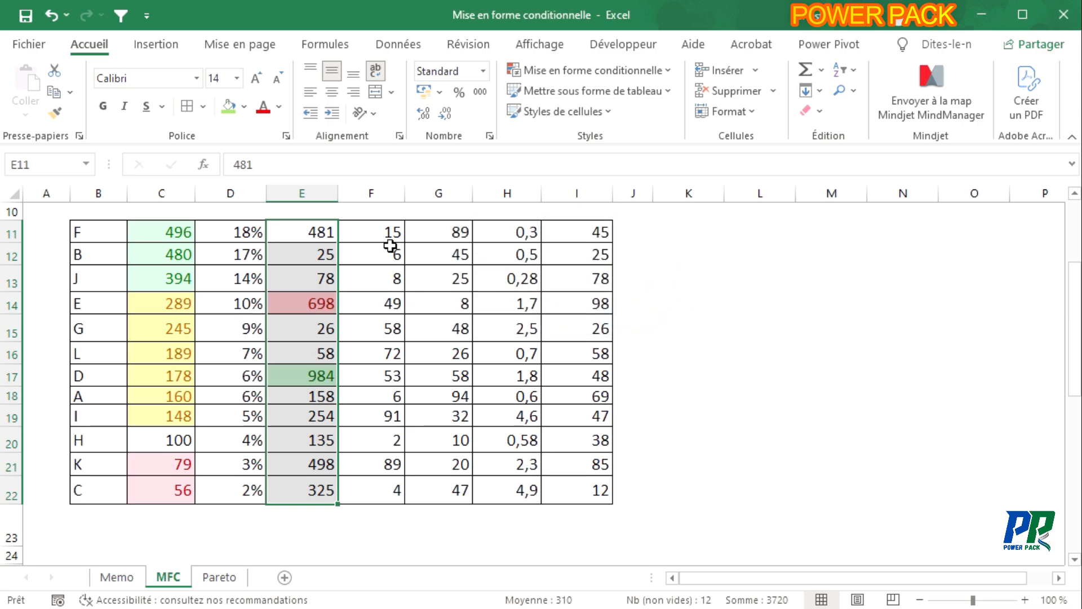
Add blue gradient data bars to the percentages in D11:D22
{"action": "left_click_drag", "start_coordinate": [242, 233], "coordinate": [237, 490]}
{"action": "left_click", "coordinate": [666, 70]}
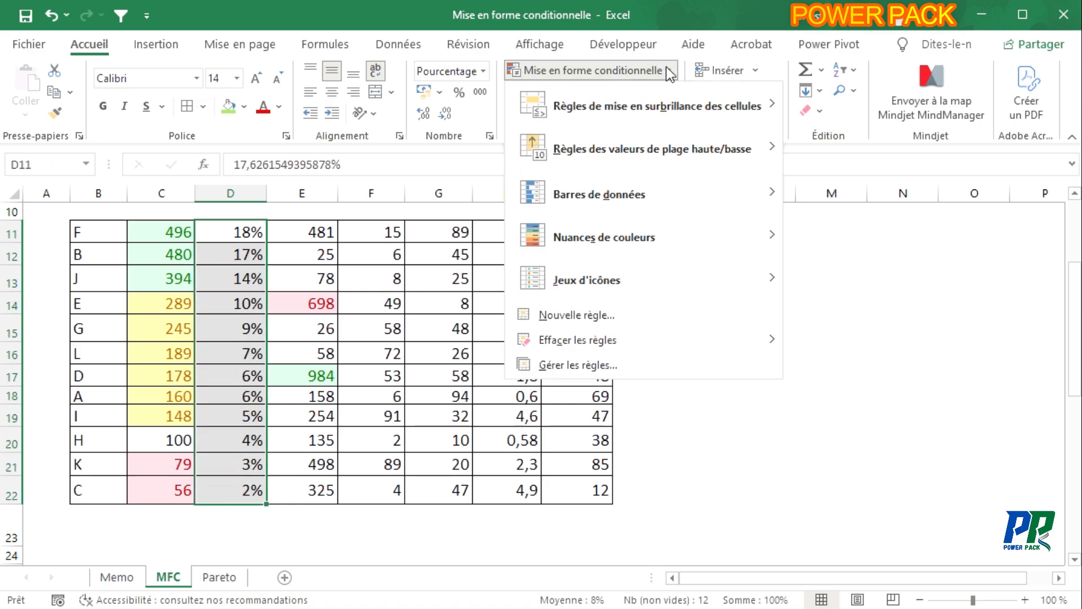
{"action": "mouse_move", "coordinate": [755, 206]}
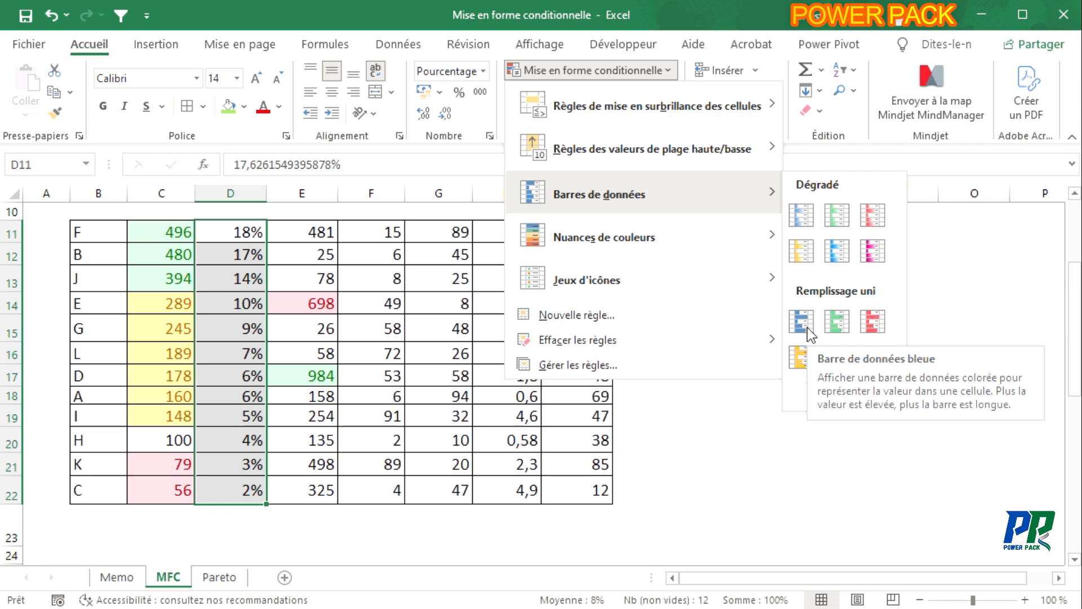
{"action": "left_click", "coordinate": [798, 218]}
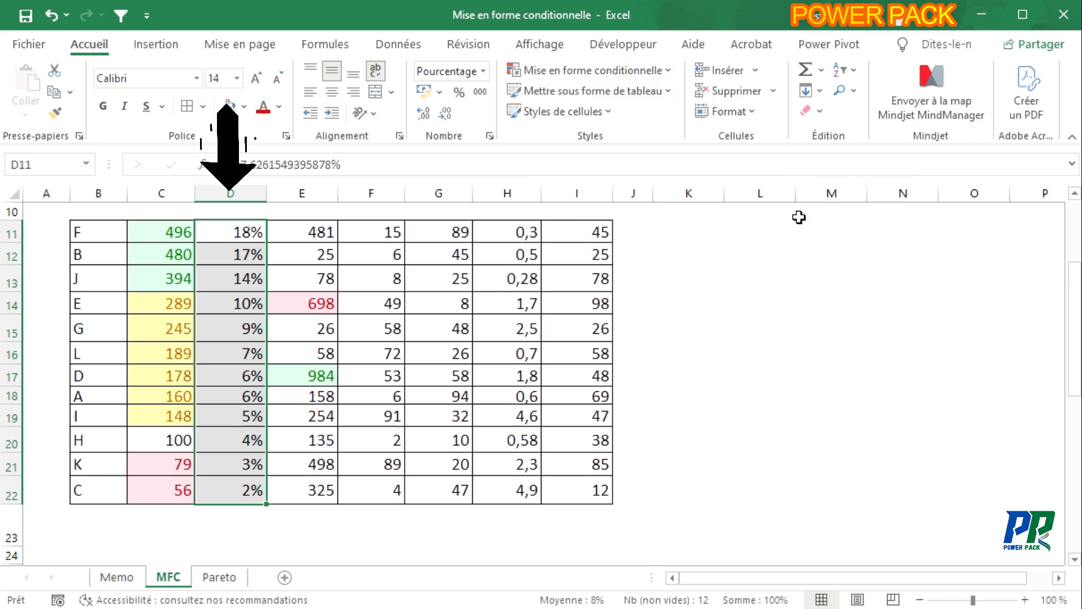
{"action": "left_click", "coordinate": [221, 255]}
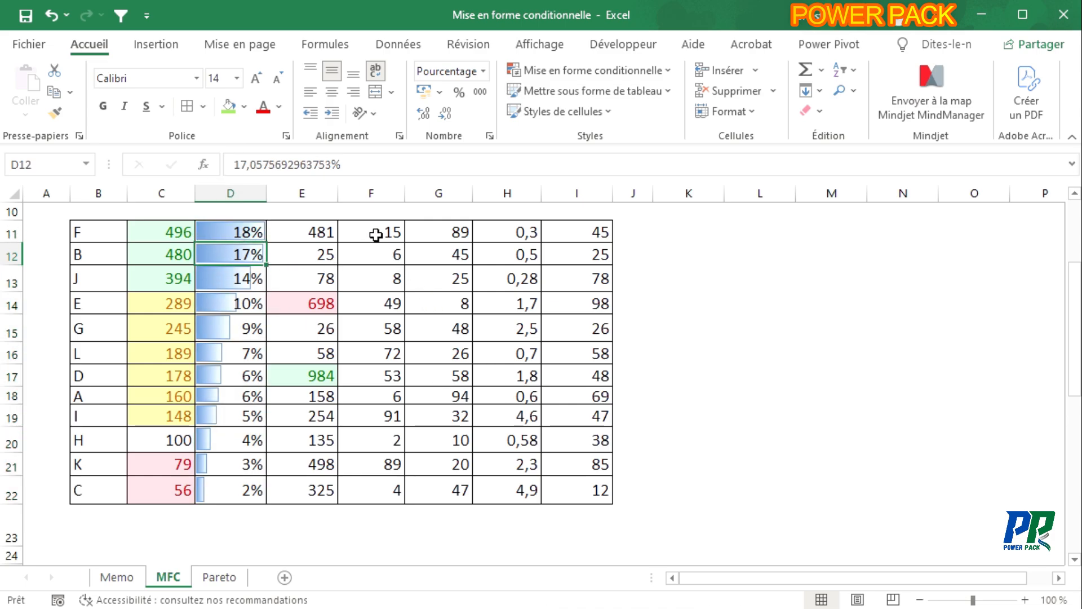
Add magenta solid-fill data bars to the values in F11:F22
{"action": "left_click_drag", "start_coordinate": [374, 233], "coordinate": [392, 485]}
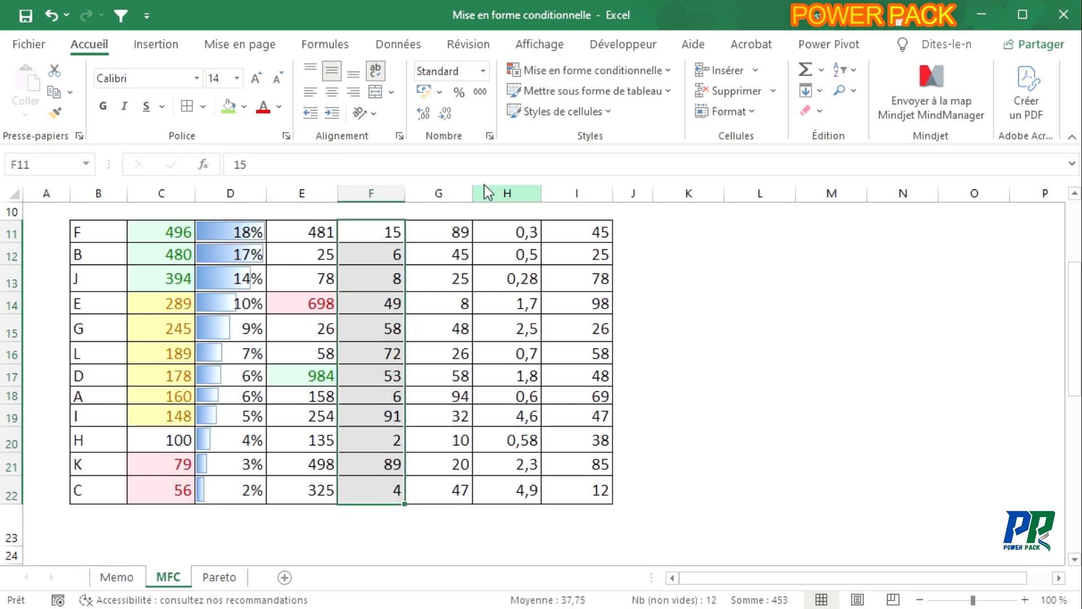
{"action": "left_click", "coordinate": [668, 70]}
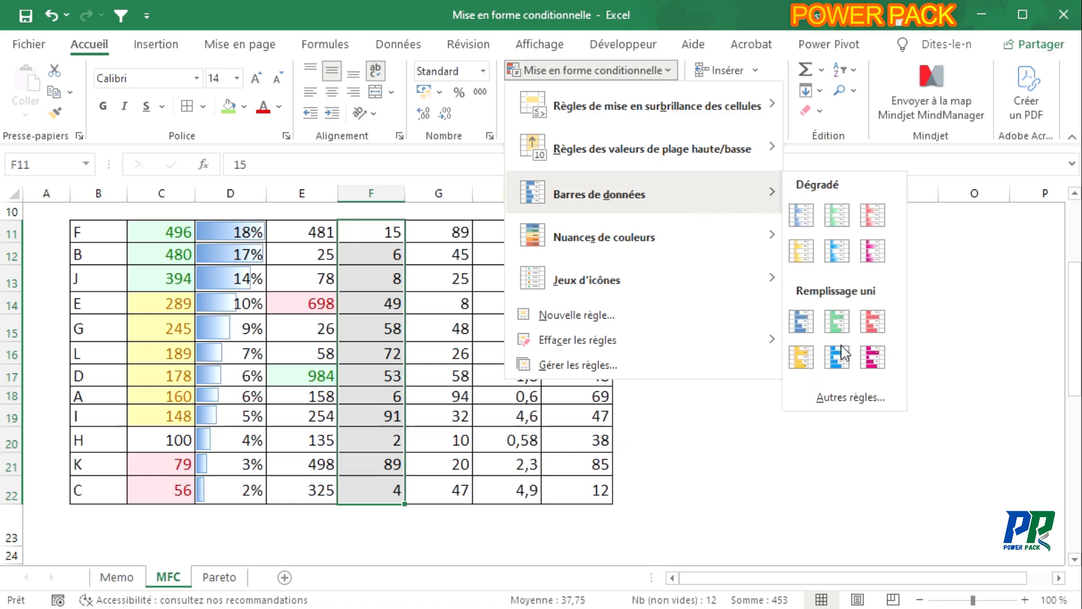
{"action": "left_click", "coordinate": [868, 359]}
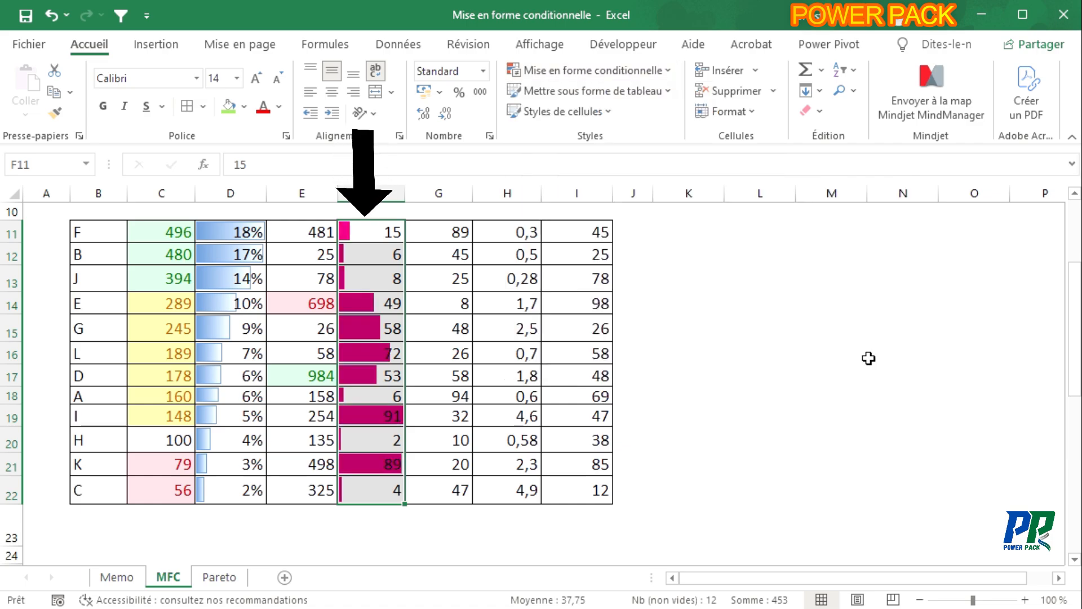
{"action": "left_click", "coordinate": [868, 359]}
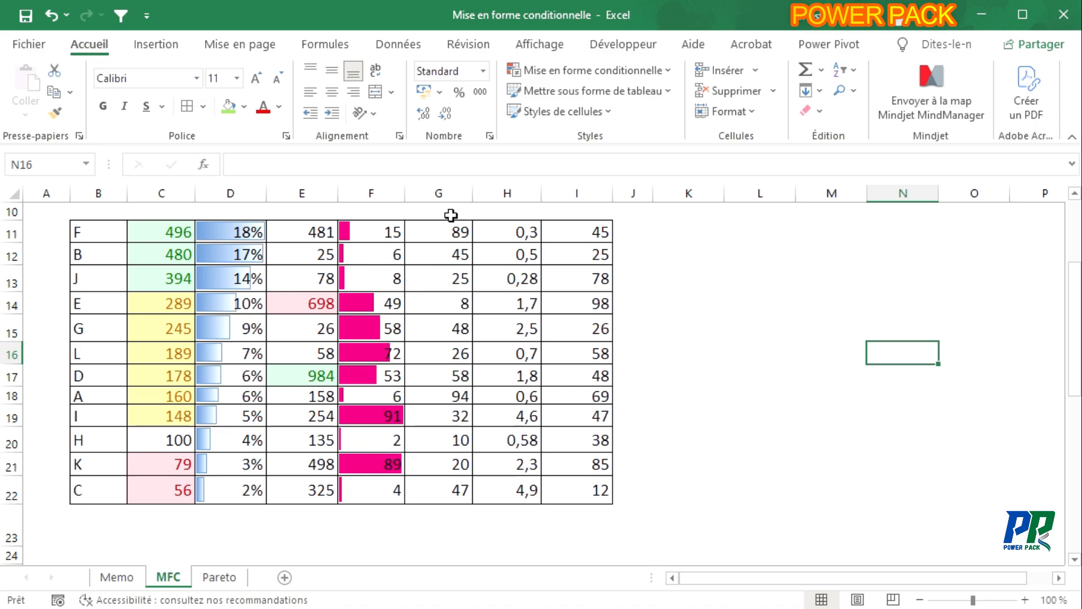
Apply the green-yellow-red colour scale to the values in G11:G22 and check how individual cells are shaded
{"action": "left_click_drag", "start_coordinate": [434, 240], "coordinate": [434, 490]}
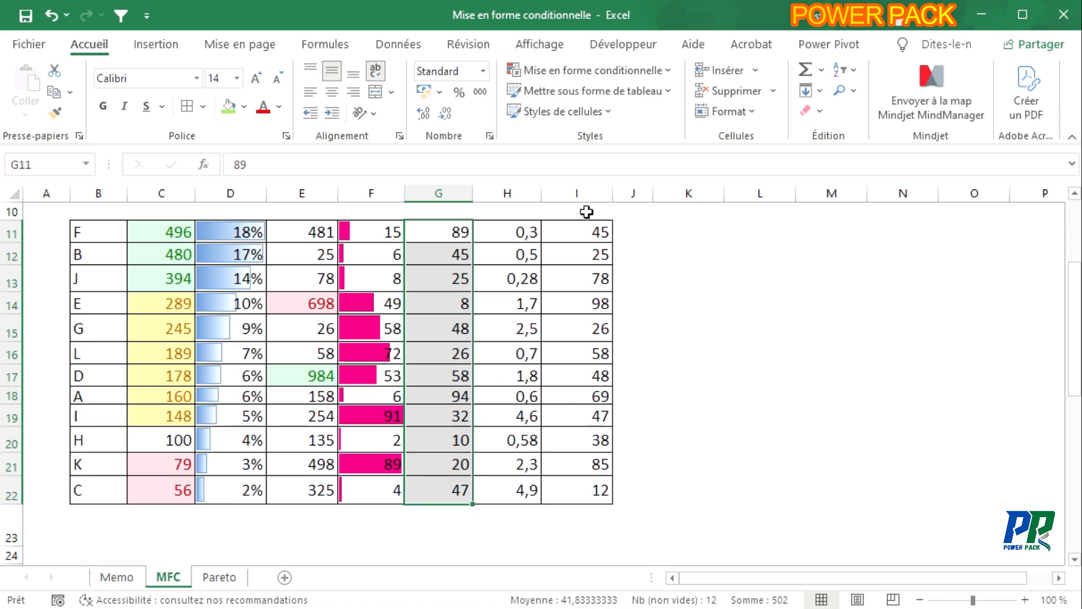
{"action": "left_click", "coordinate": [667, 72]}
{"action": "mouse_move", "coordinate": [693, 194]}
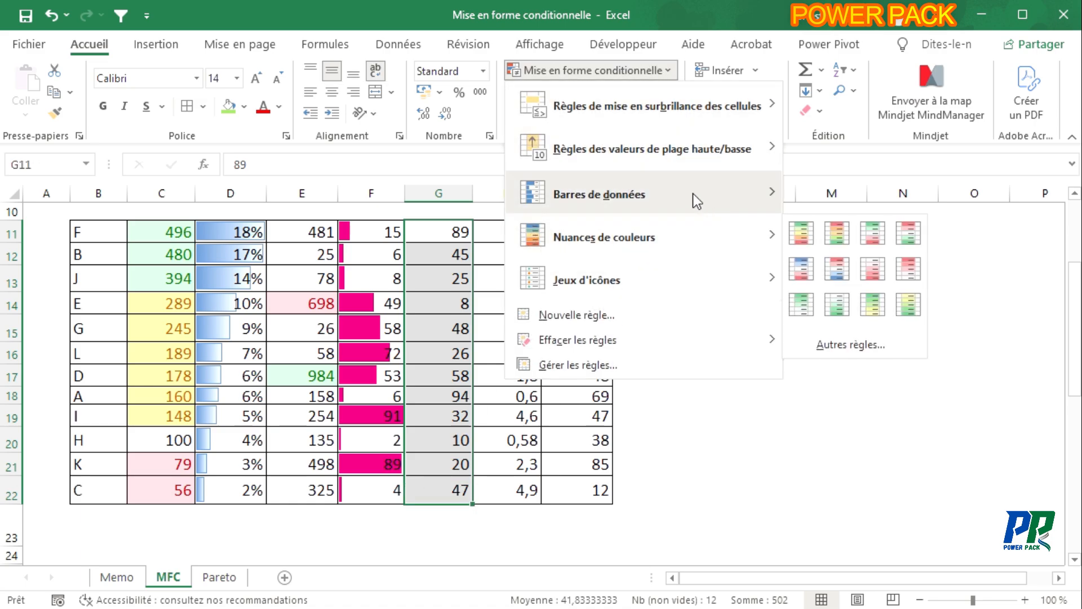
{"action": "mouse_move", "coordinate": [742, 239]}
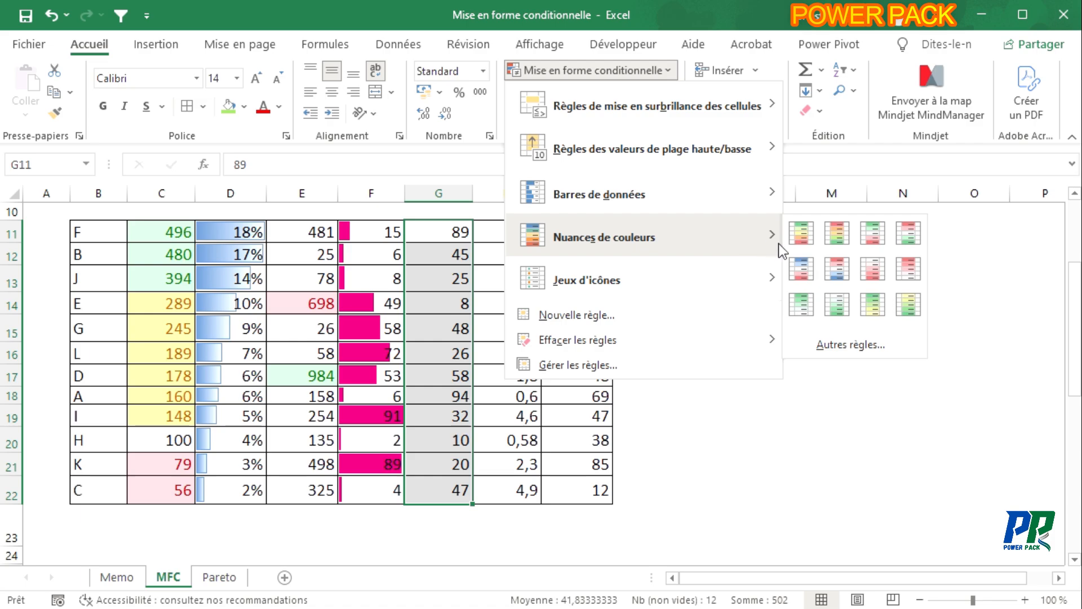
{"action": "left_click", "coordinate": [807, 238]}
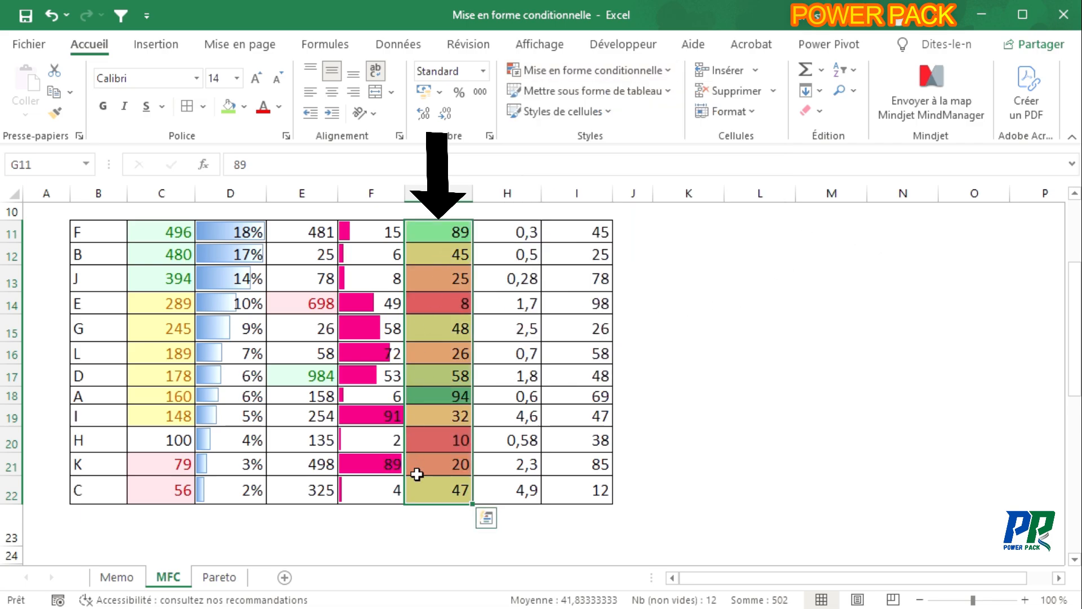
{"action": "left_click", "coordinate": [456, 402]}
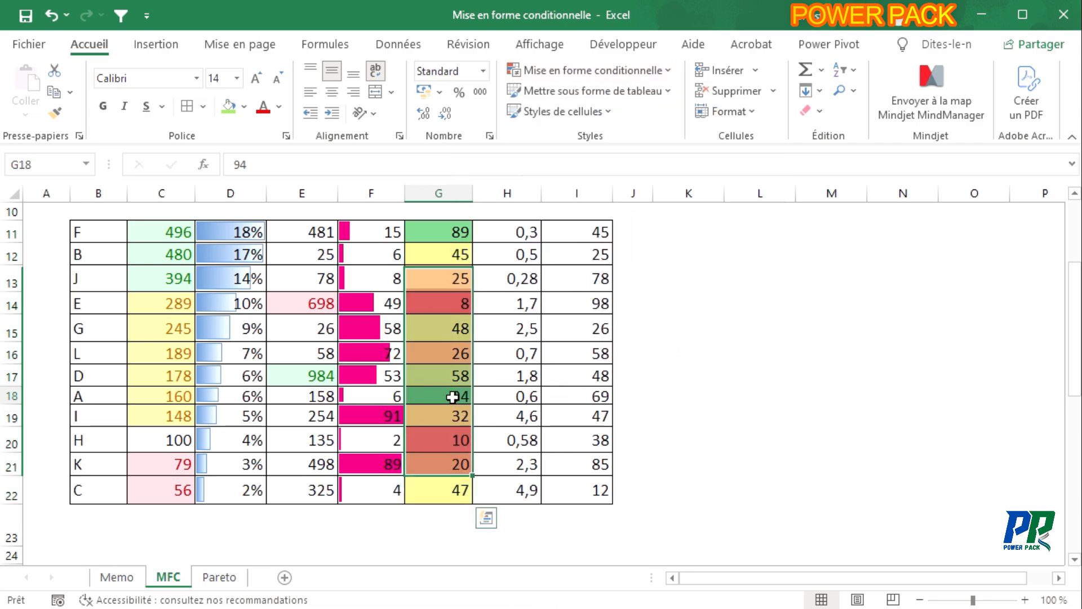
{"action": "left_click", "coordinate": [443, 237]}
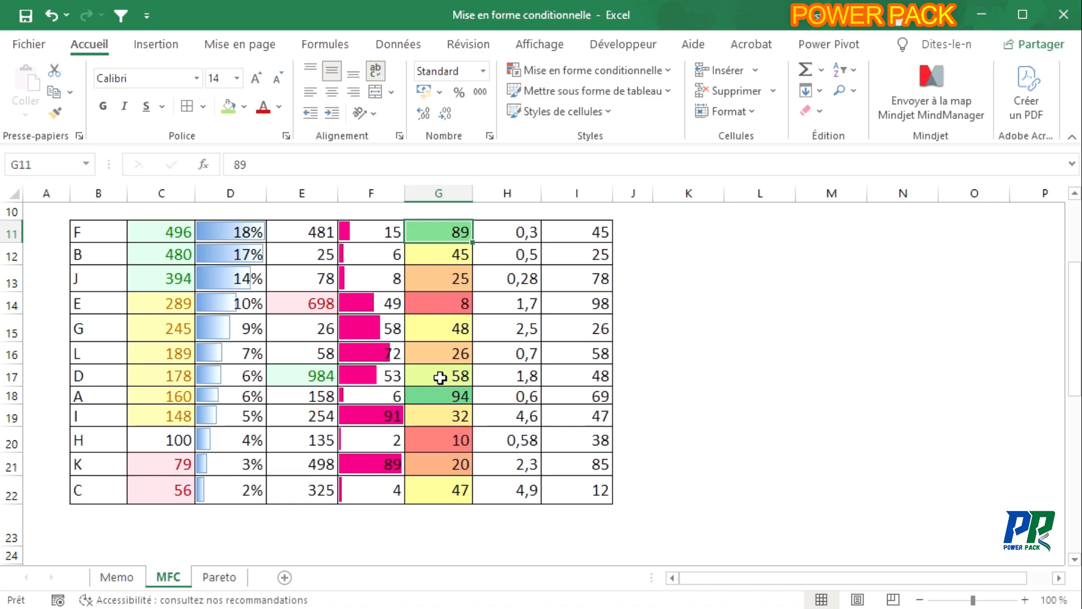
{"action": "left_click", "coordinate": [441, 376]}
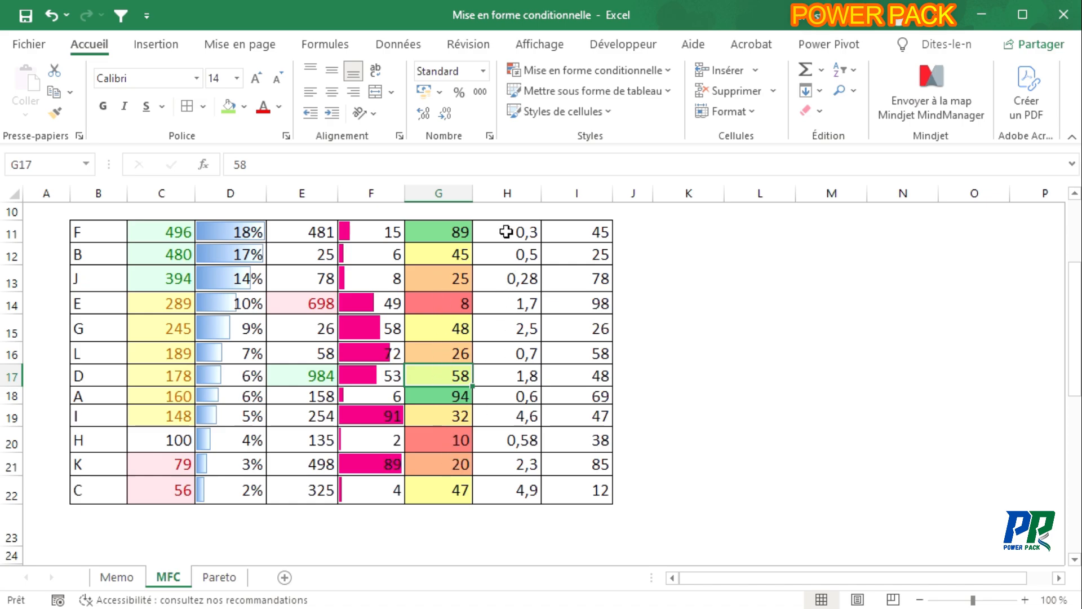
Add the directional icon set of three coloured arrows to the values in H11:H22
{"action": "left_click_drag", "start_coordinate": [510, 233], "coordinate": [518, 485]}
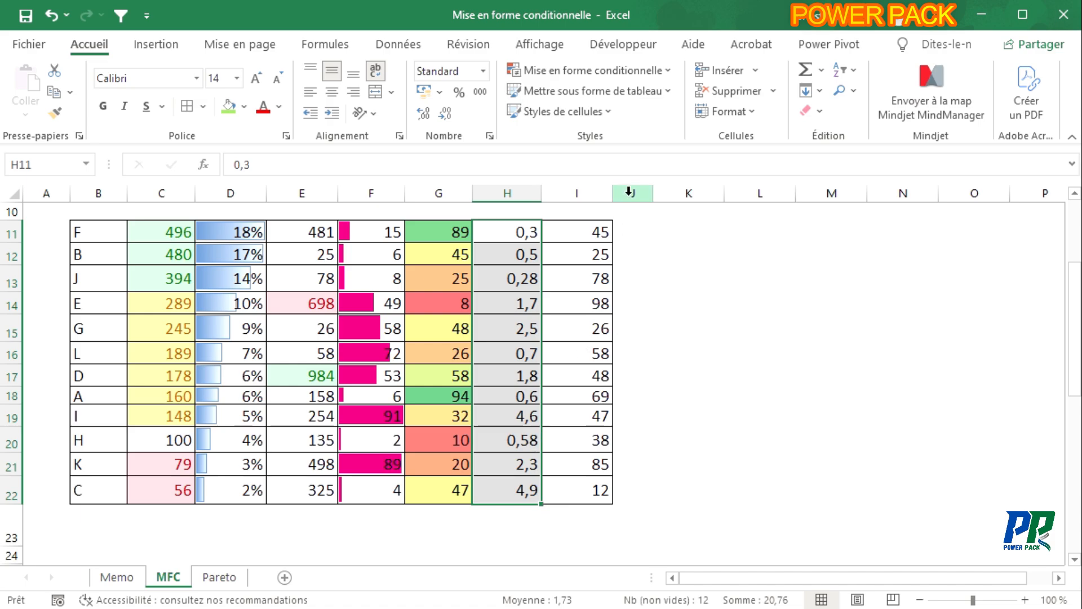
{"action": "left_click", "coordinate": [674, 77]}
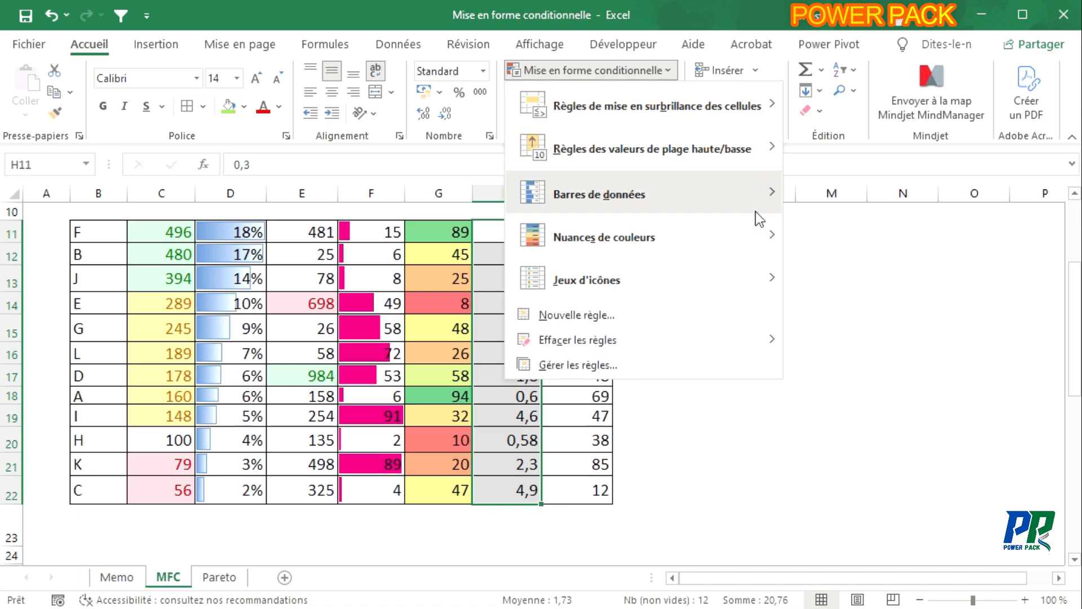
{"action": "mouse_move", "coordinate": [734, 282]}
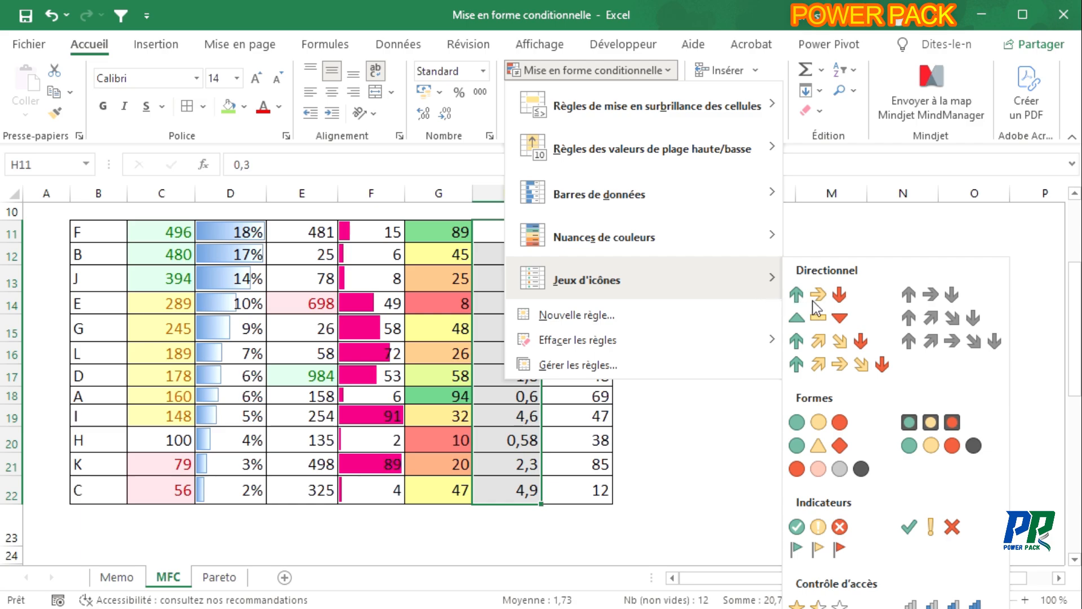
{"action": "left_click", "coordinate": [834, 298]}
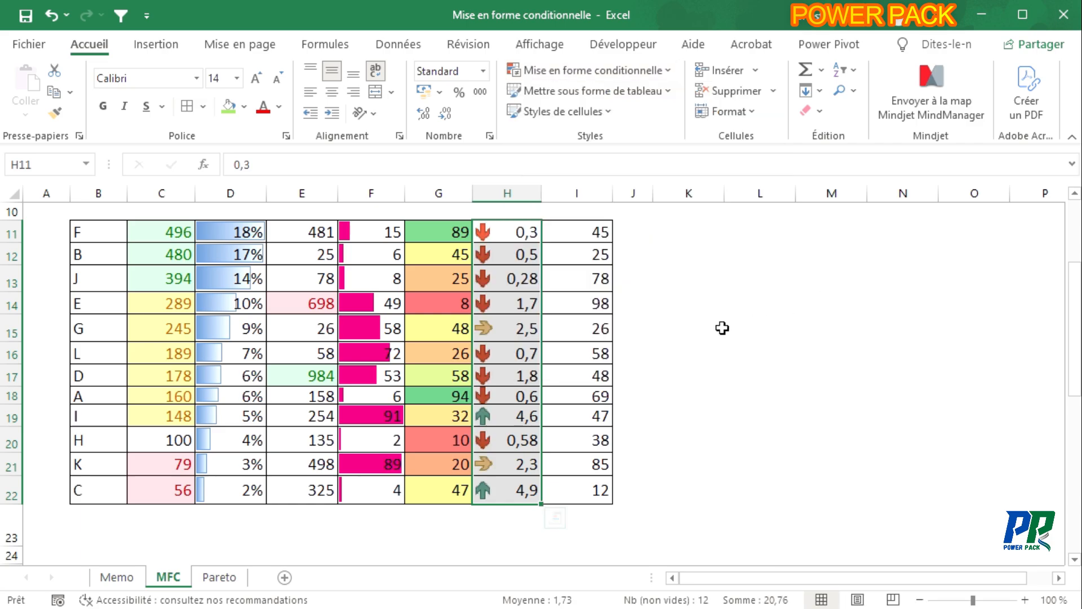
Add the three coloured flags icon set to the values in I11:I22
{"action": "left_click_drag", "start_coordinate": [570, 236], "coordinate": [586, 485]}
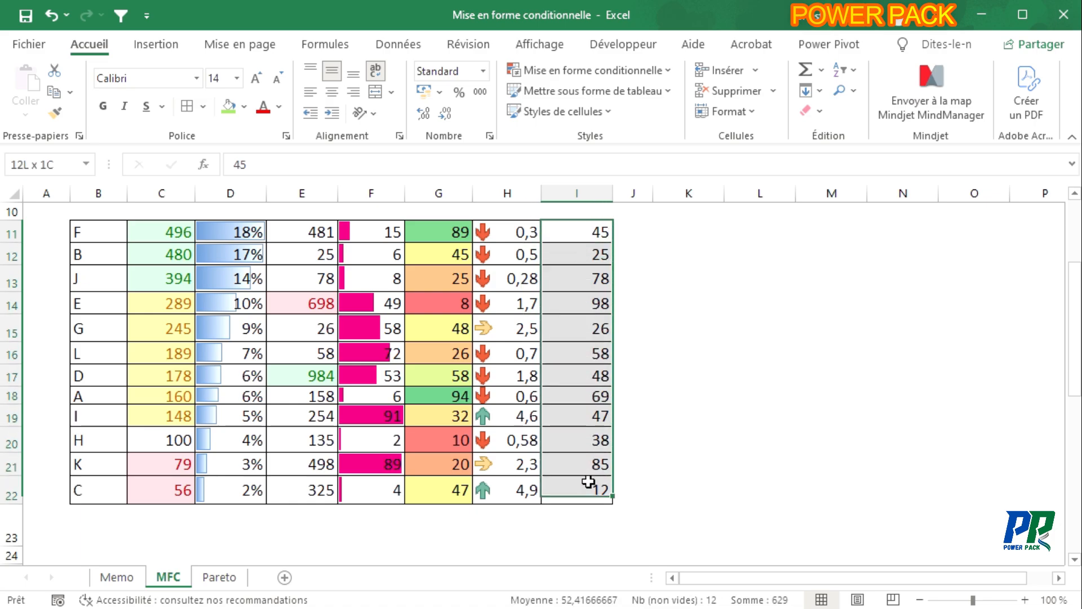
{"action": "left_click", "coordinate": [666, 70]}
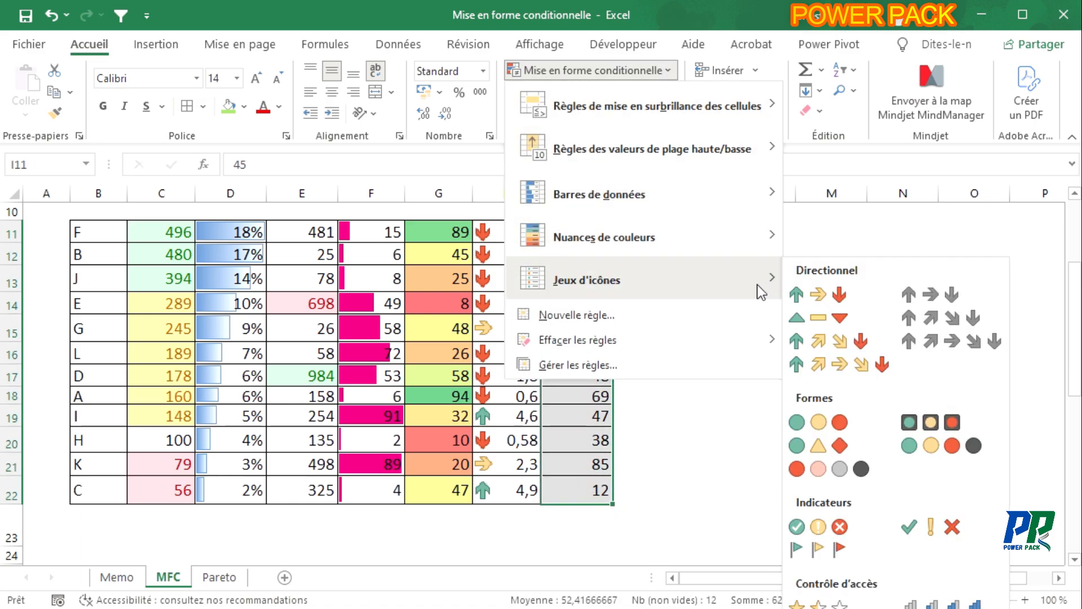
{"action": "left_click", "coordinate": [851, 551]}
{"action": "left_click", "coordinate": [751, 324]}
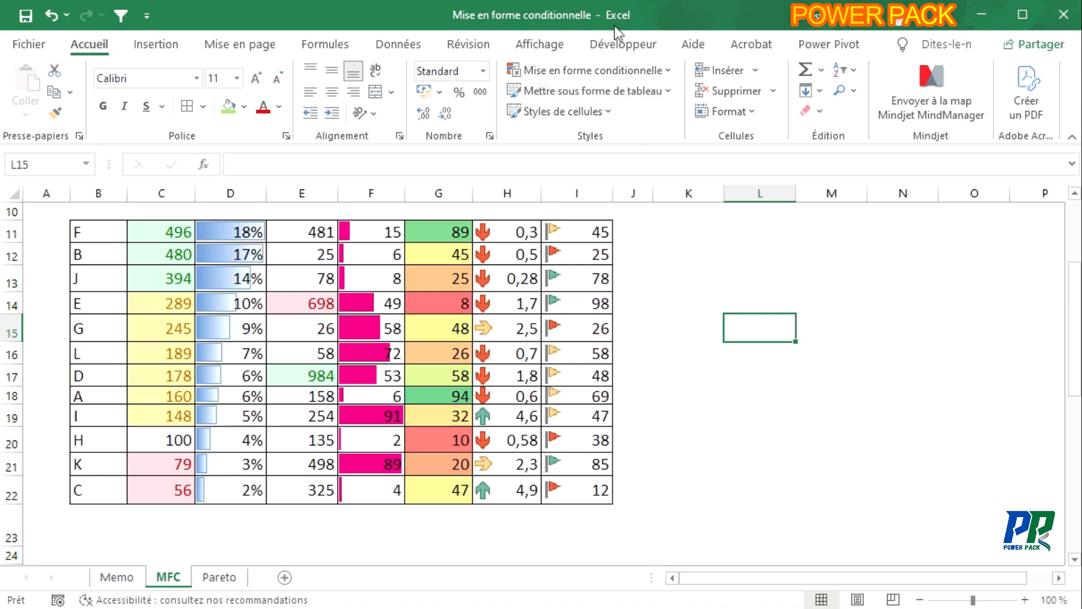
{"action": "left_click", "coordinate": [668, 73]}
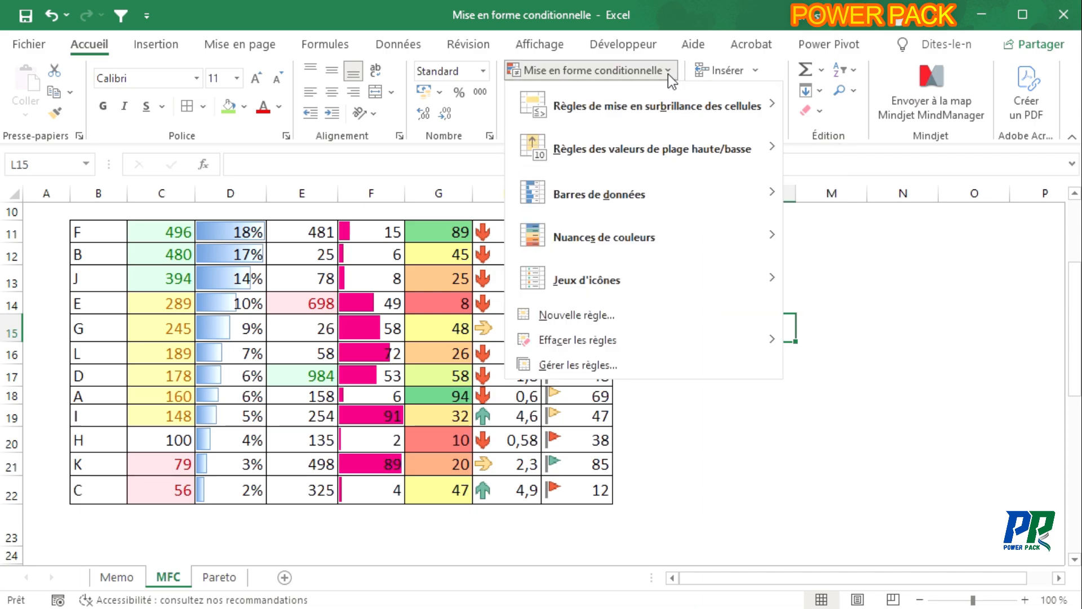
{"action": "left_click", "coordinate": [614, 365]}
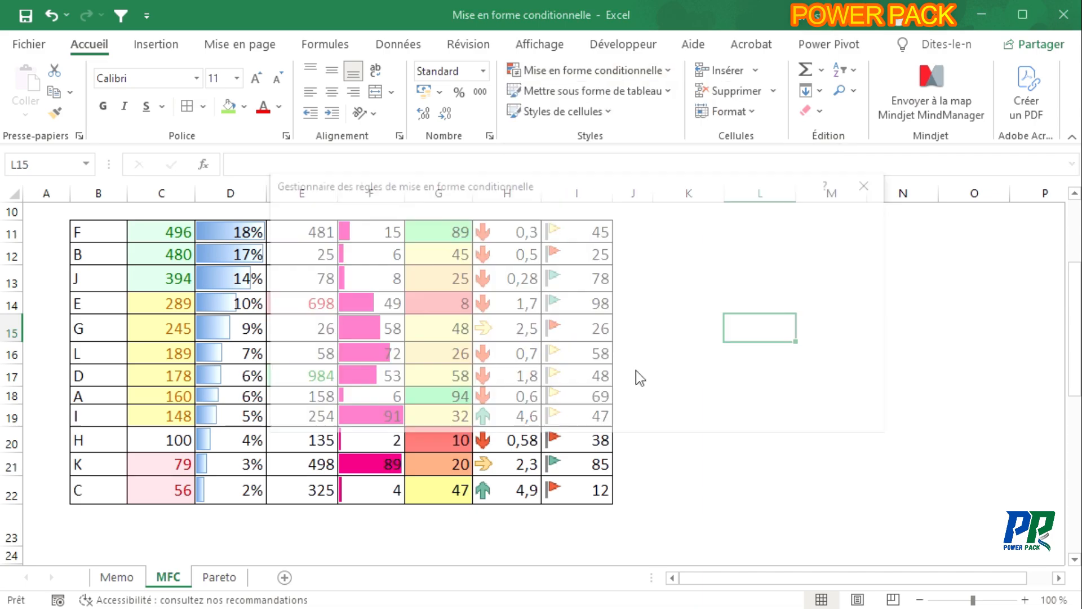
{"action": "left_click_drag", "start_coordinate": [603, 178], "coordinate": [745, 380]}
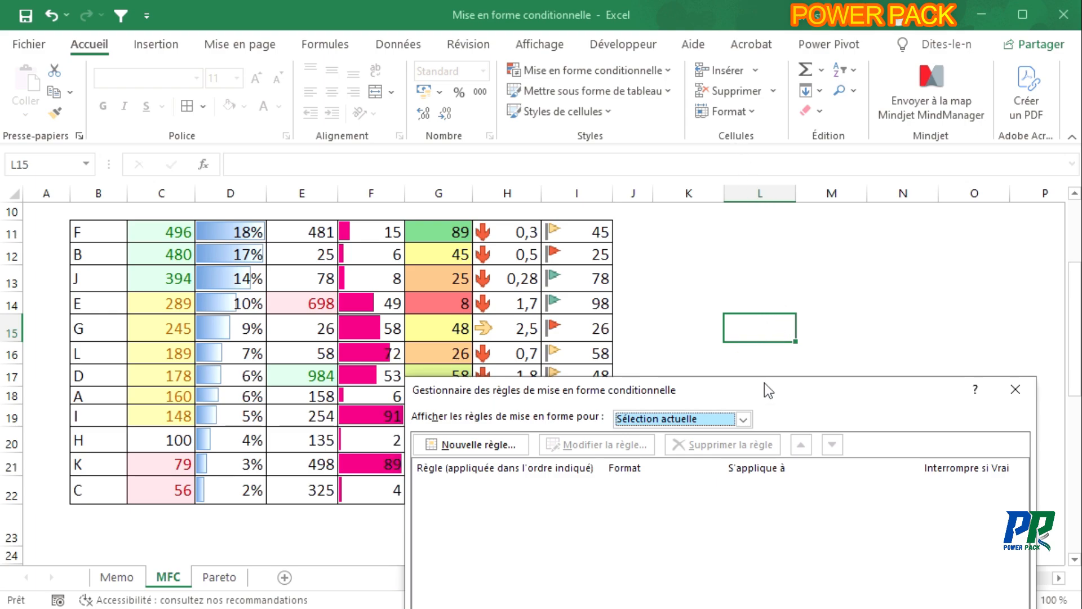
{"action": "left_click", "coordinate": [1016, 399]}
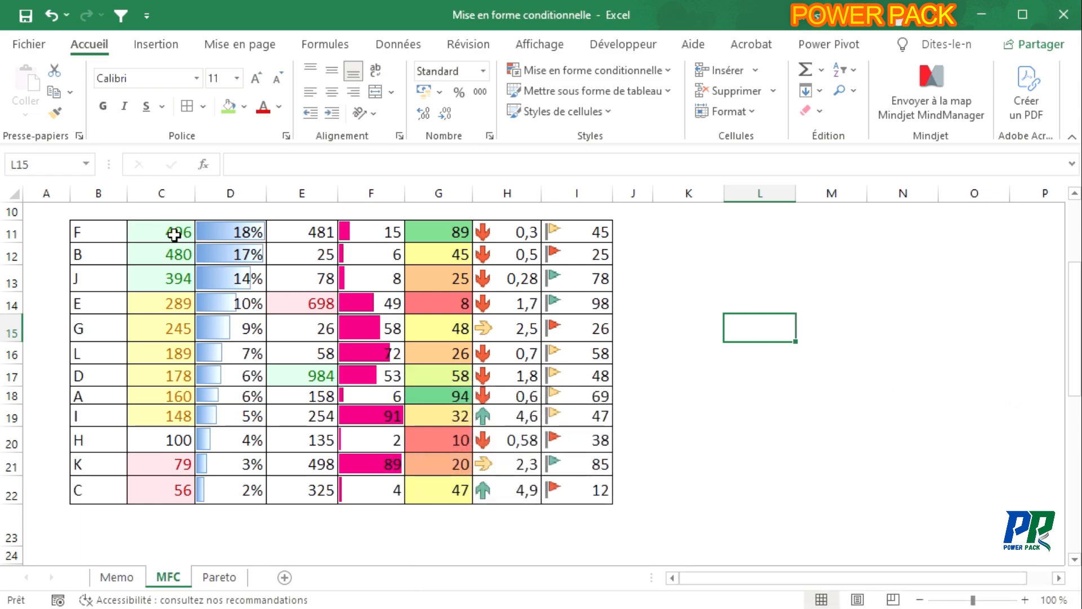
Open the conditional formatting rules manager for columns C to I and delete the "Haut 2" rule on E11:E22, applying the change
{"action": "left_click", "coordinate": [179, 193]}
{"action": "left_click_drag", "start_coordinate": [179, 192], "coordinate": [579, 230]}
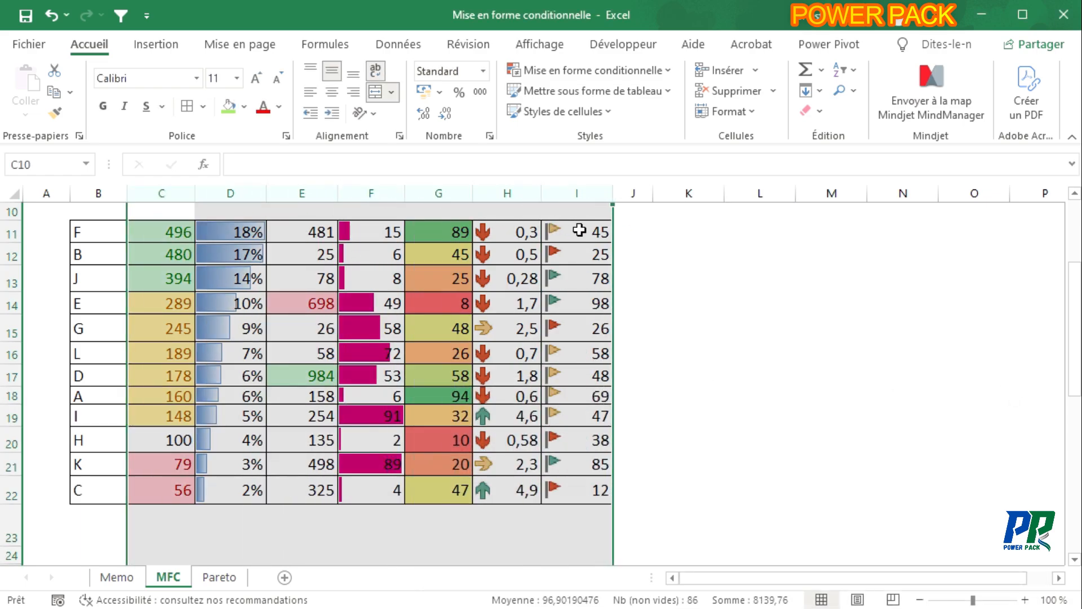
{"action": "left_click", "coordinate": [668, 71]}
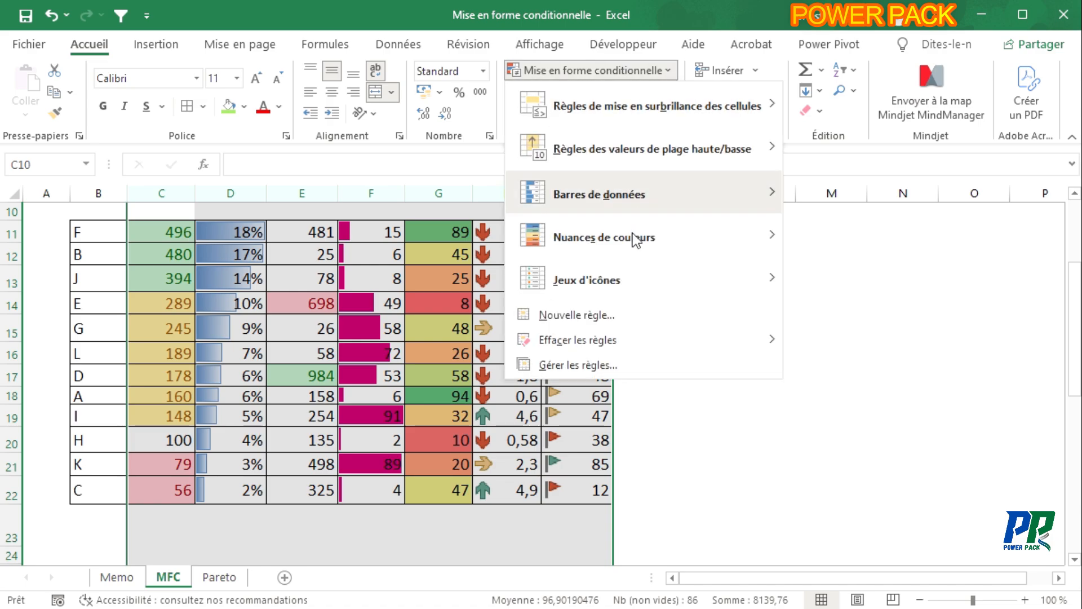
{"action": "left_click", "coordinate": [620, 367]}
{"action": "left_click_drag", "start_coordinate": [623, 364], "coordinate": [651, 228]}
{"action": "left_click", "coordinate": [618, 385]}
{"action": "scroll", "coordinate": [613, 406], "scroll_direction": "down", "scroll_amount": 5}
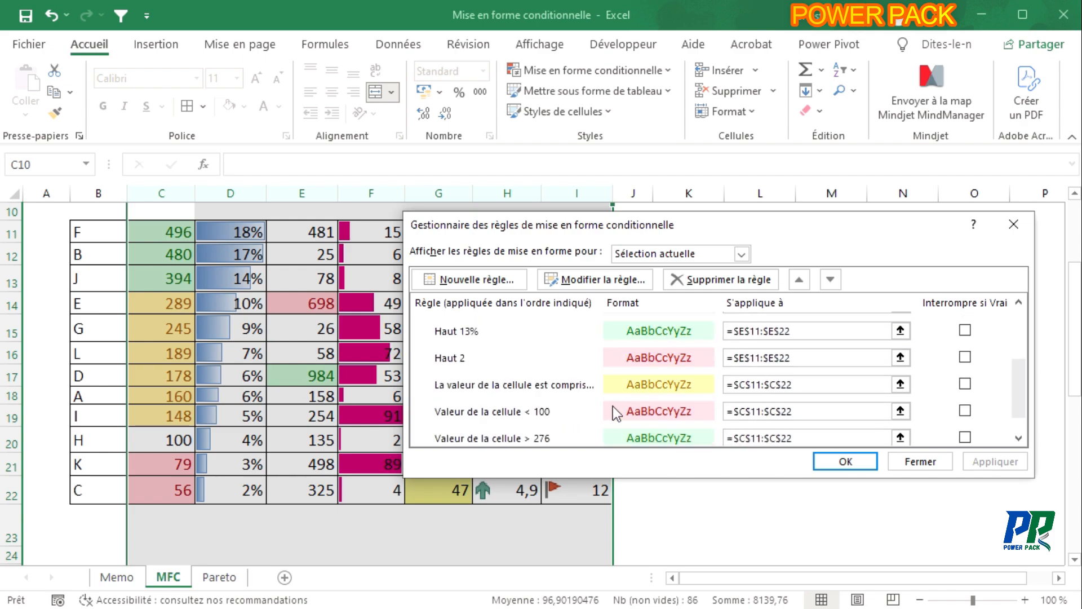
{"action": "left_click_drag", "start_coordinate": [669, 236], "coordinate": [688, 239]}
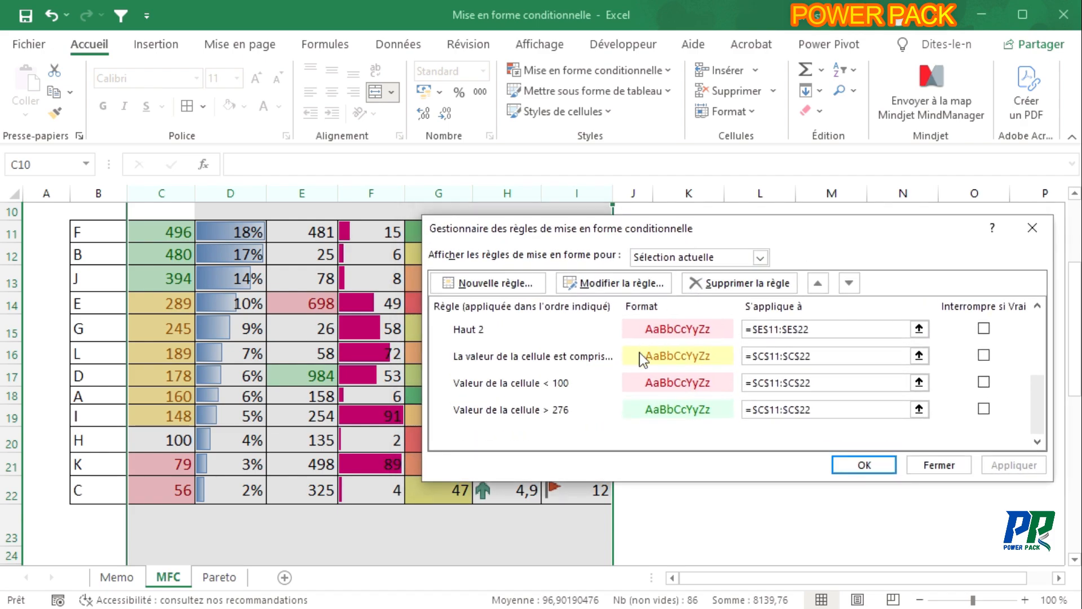
{"action": "left_click", "coordinate": [581, 338]}
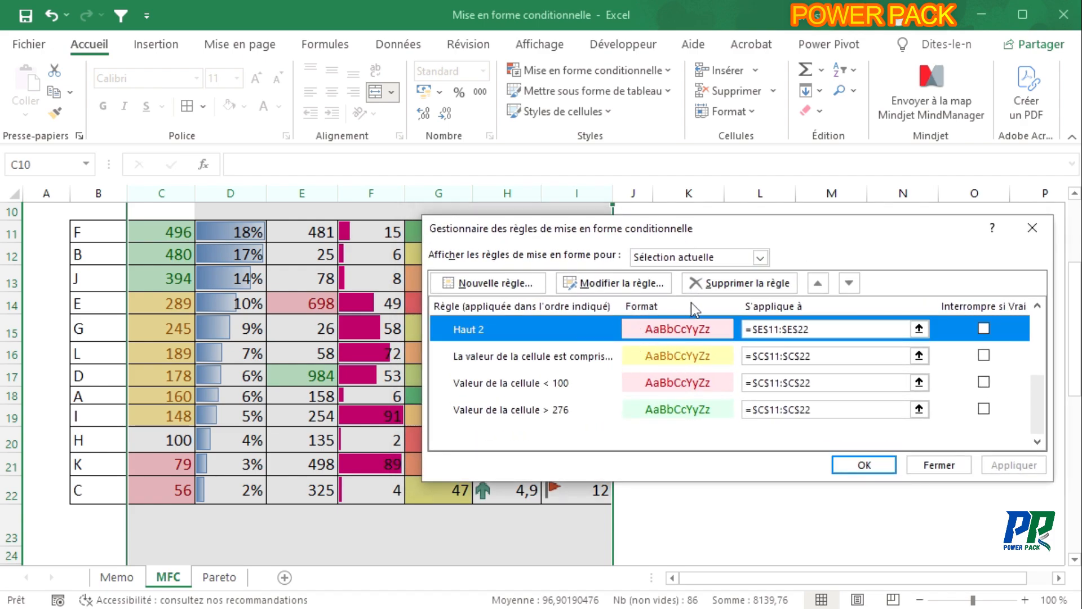
{"action": "left_click", "coordinate": [709, 288]}
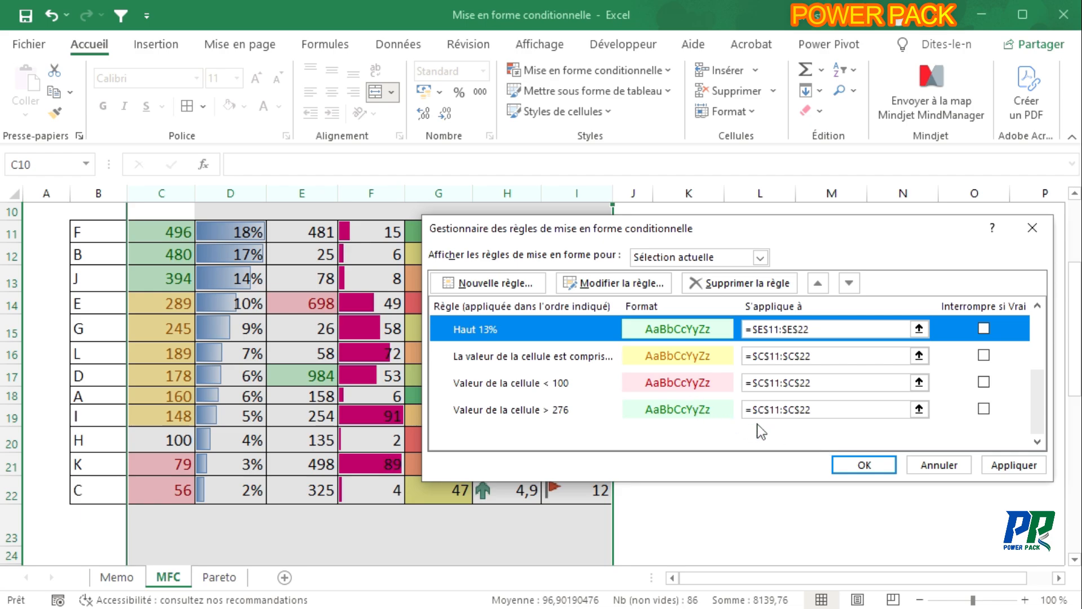
{"action": "left_click", "coordinate": [1013, 465]}
Delete the "Valeur de la cellule < 100" rule on C11:C22 and apply the change
{"action": "left_click_drag", "start_coordinate": [730, 231], "coordinate": [750, 221]}
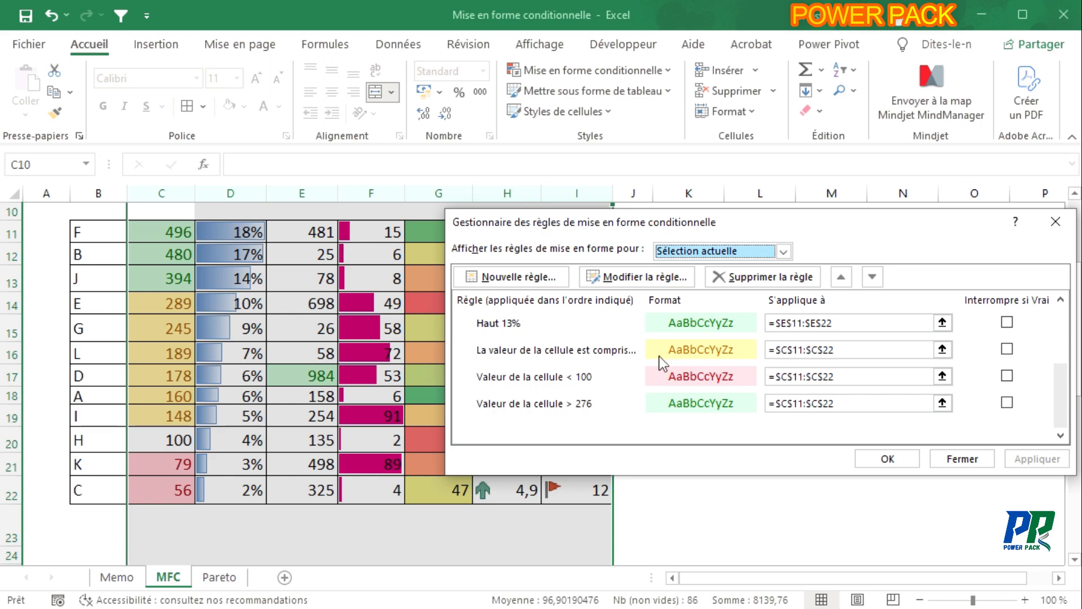
{"action": "left_click", "coordinate": [655, 373]}
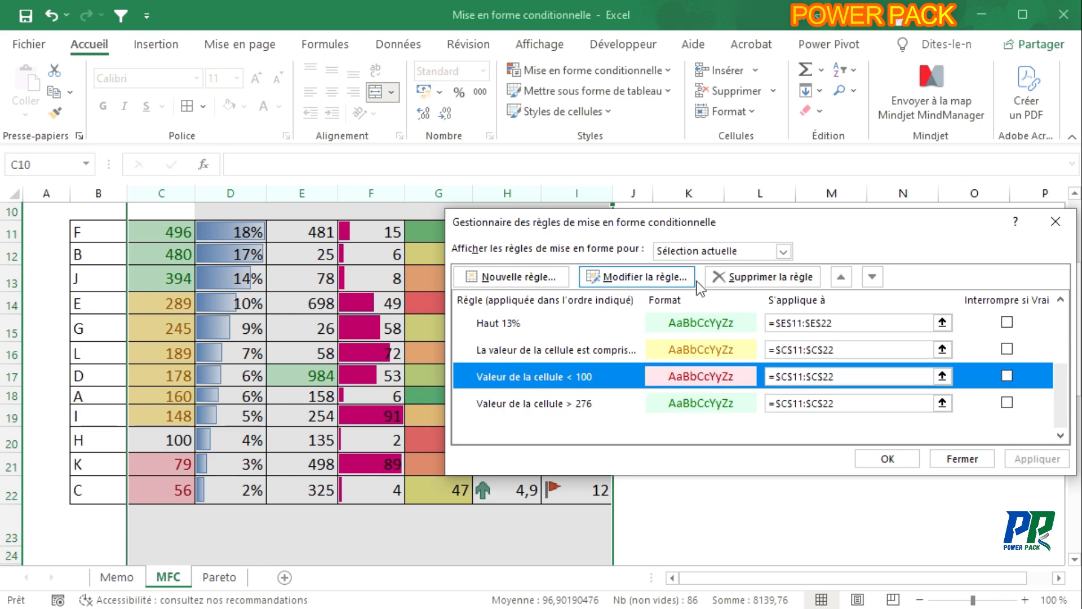
{"action": "left_click", "coordinate": [738, 277]}
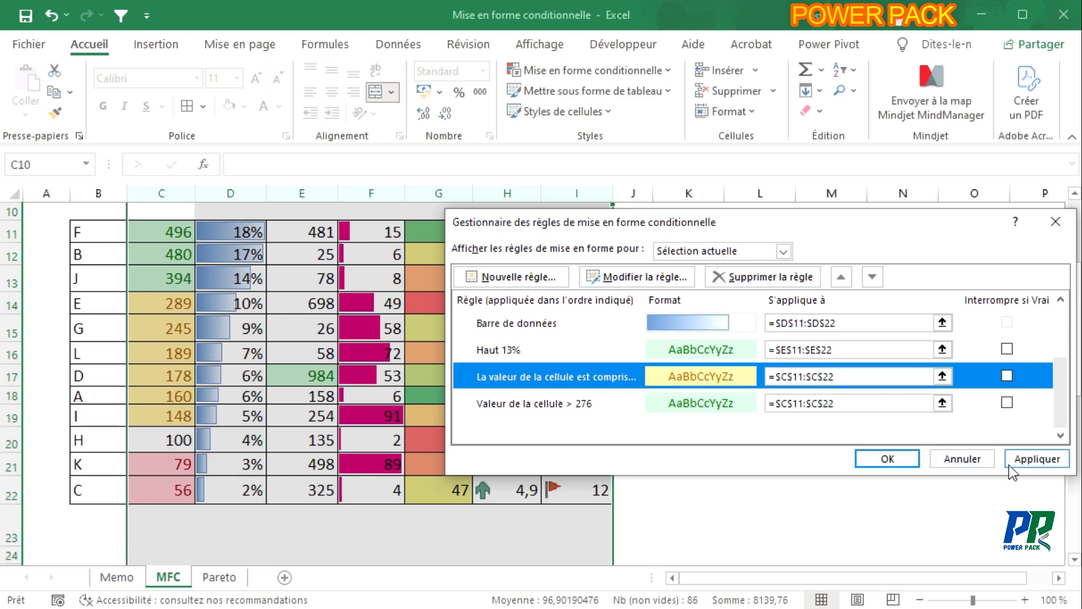
{"action": "left_click", "coordinate": [1023, 461]}
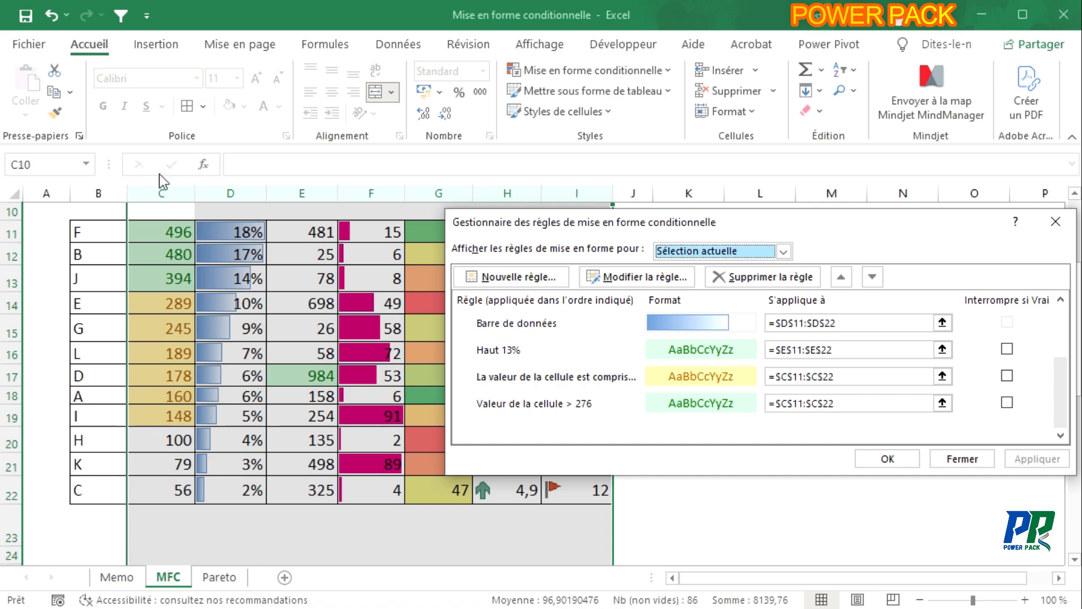
Delete the colour scale rule on G11:G22 and apply the change
{"action": "left_click", "coordinate": [690, 355]}
{"action": "scroll", "coordinate": [690, 355], "scroll_direction": "up", "scroll_amount": 2}
{"action": "left_click", "coordinate": [698, 353]}
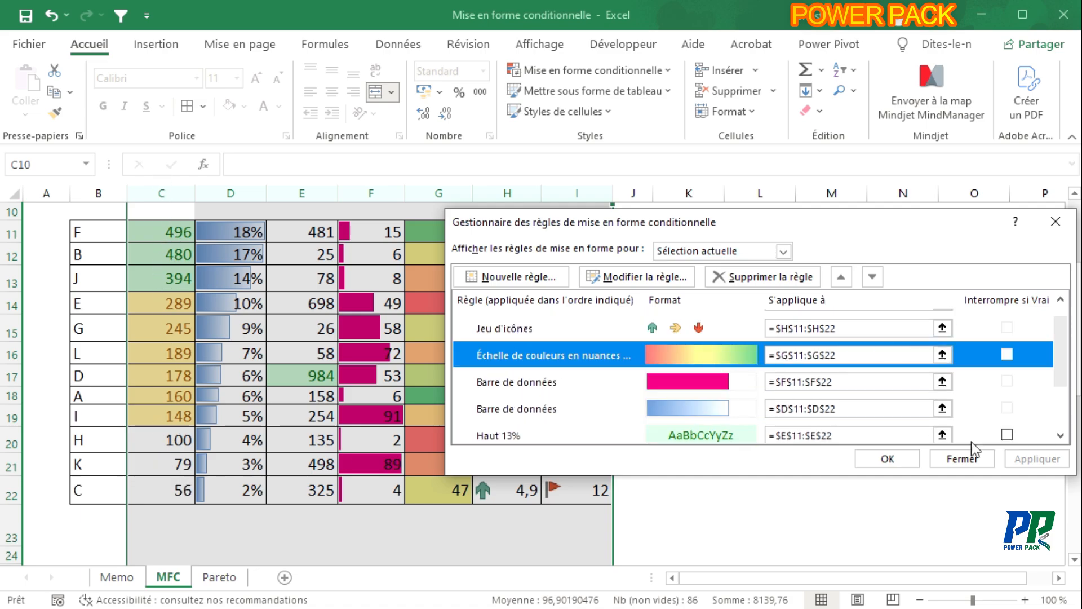
{"action": "left_click", "coordinate": [734, 279]}
{"action": "left_click", "coordinate": [1017, 461]}
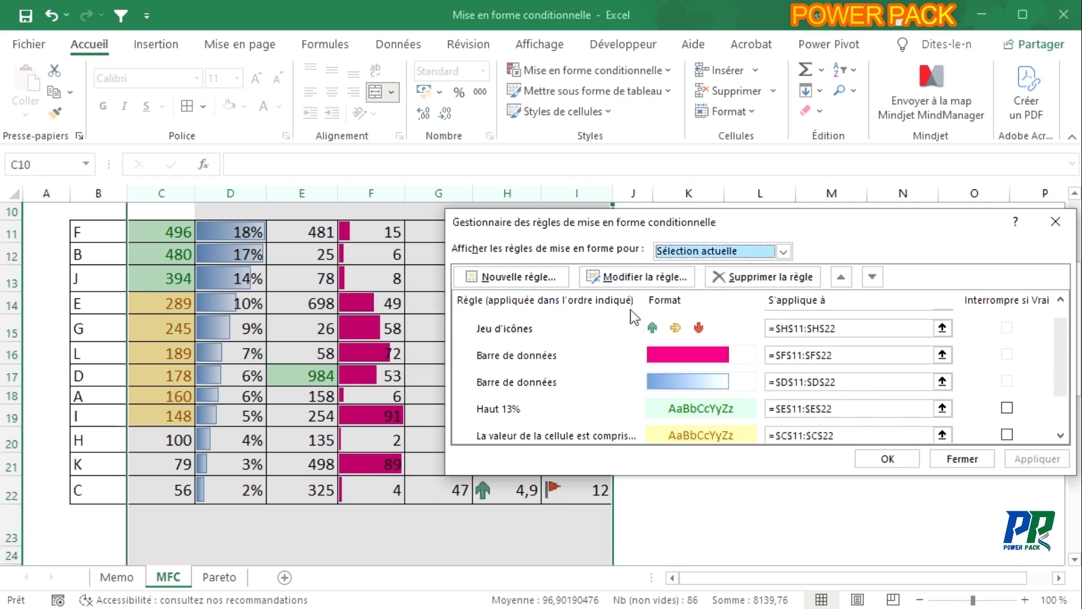
Change the bar colour of the data bar rule on F11:F22 to blue, apply it and close the rules manager
{"action": "left_click", "coordinate": [580, 359]}
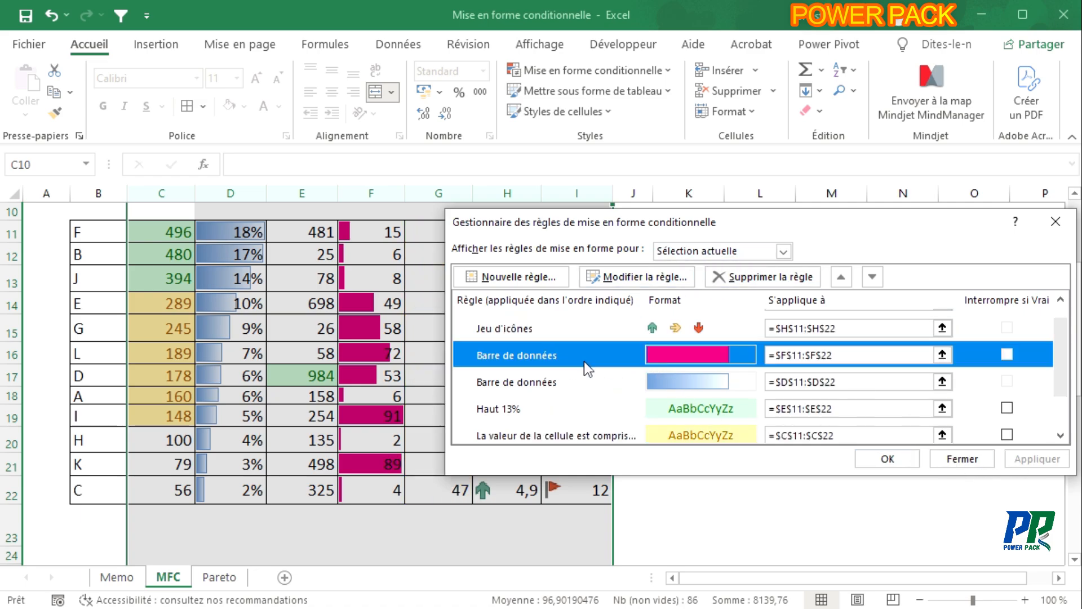
{"action": "left_click", "coordinate": [619, 276]}
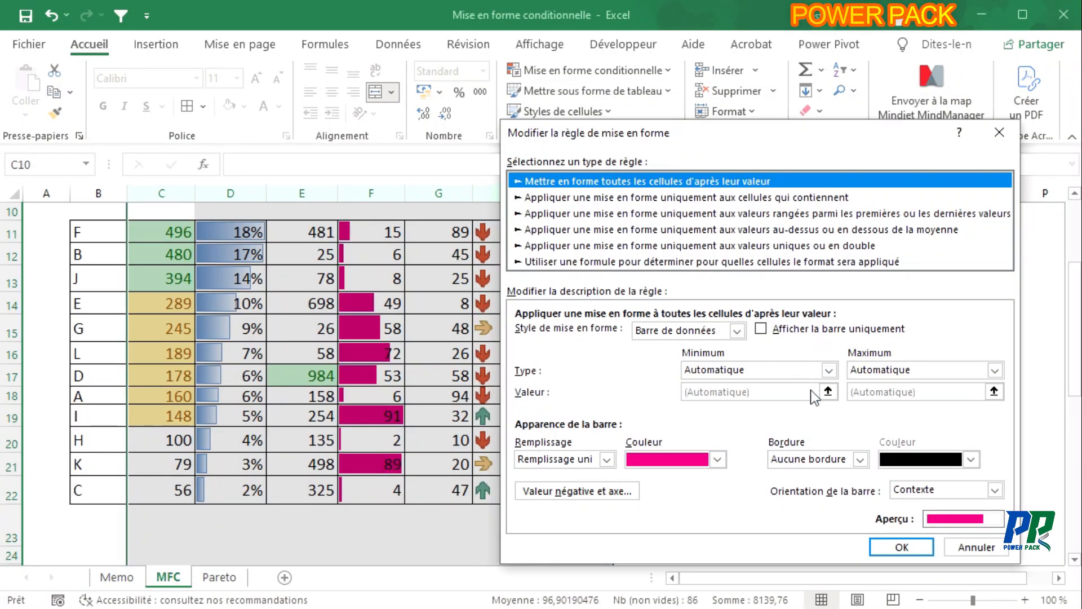
{"action": "left_click_drag", "start_coordinate": [771, 135], "coordinate": [764, 87]}
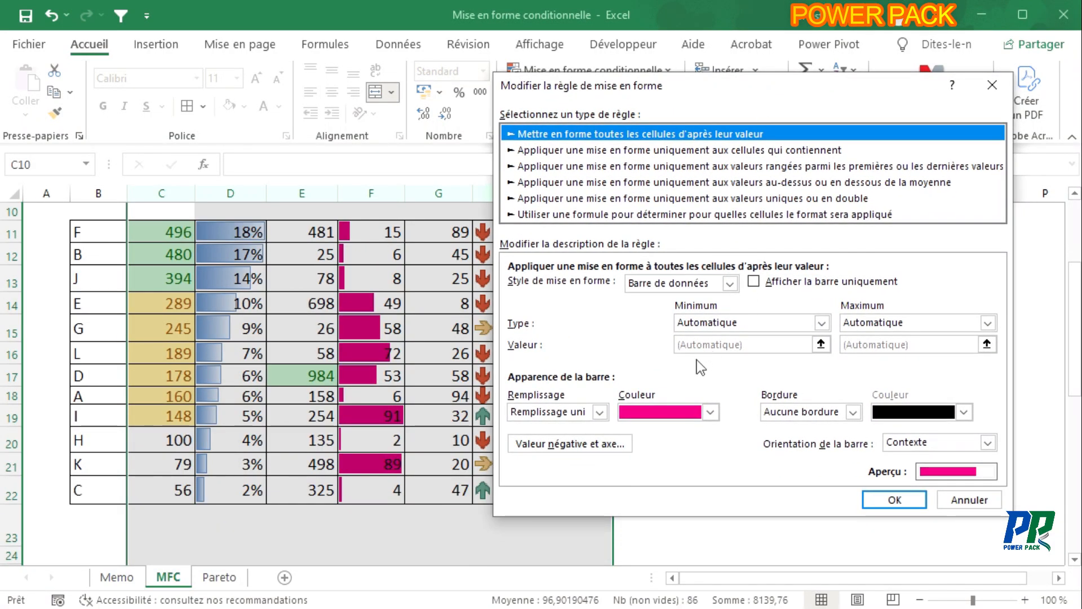
{"action": "left_click", "coordinate": [710, 412]}
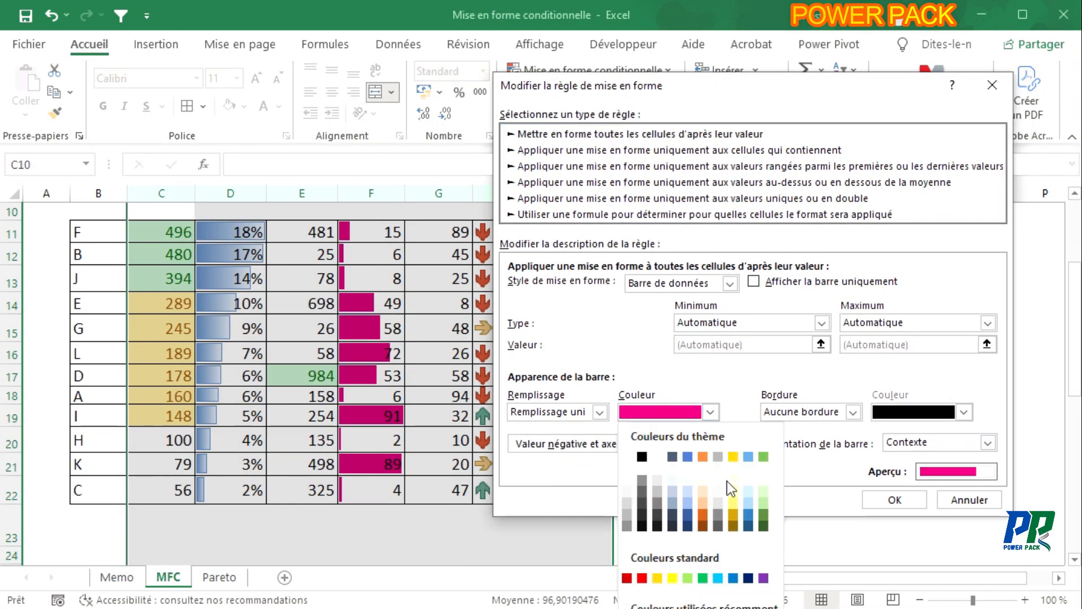
{"action": "left_click", "coordinate": [749, 514]}
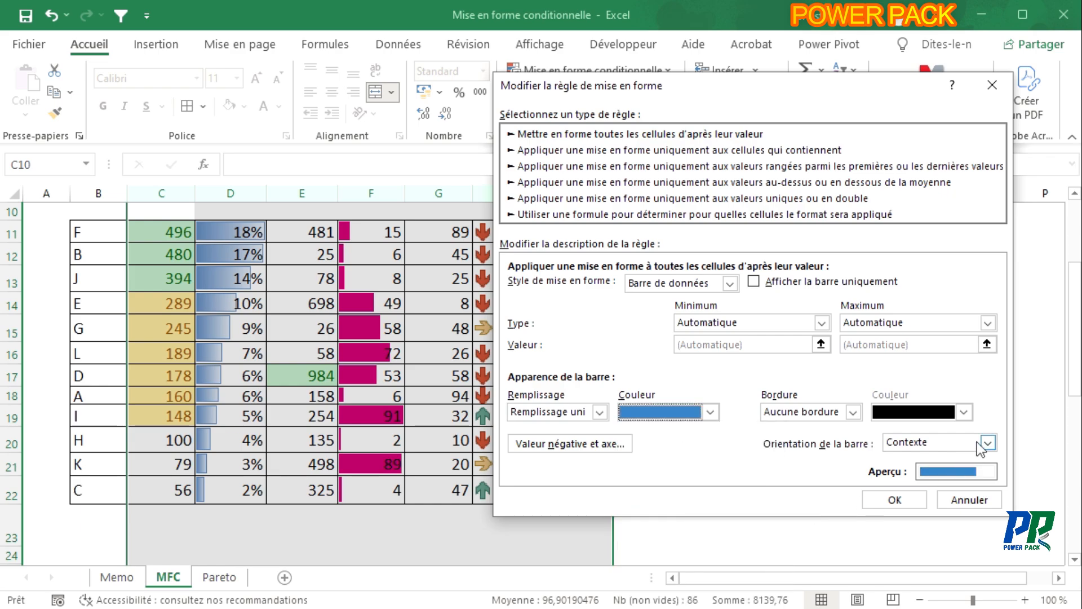
{"action": "left_click", "coordinate": [920, 500]}
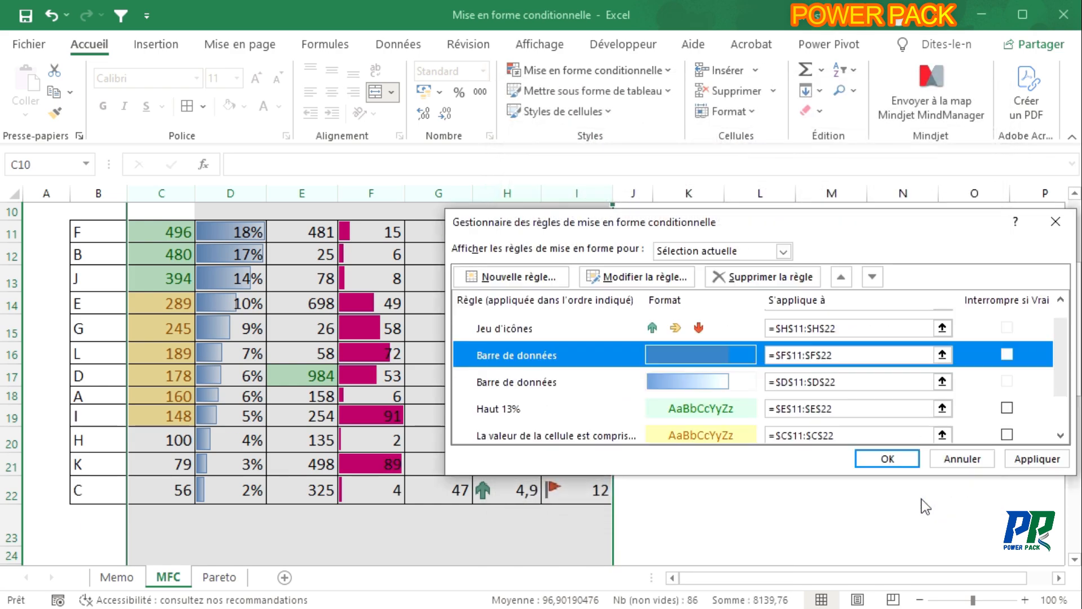
{"action": "left_click", "coordinate": [1037, 459]}
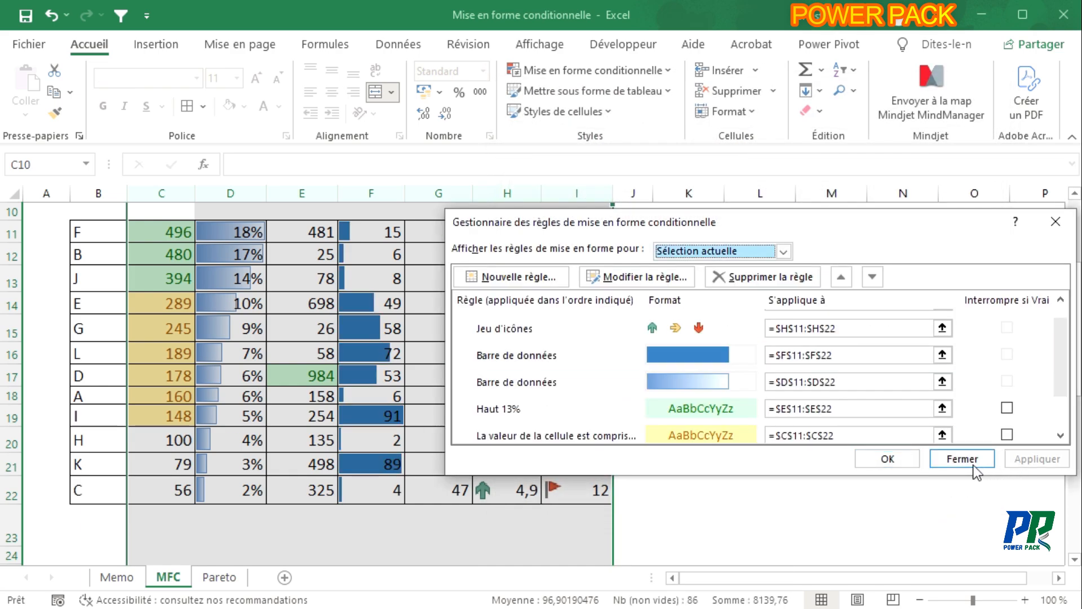
{"action": "left_click", "coordinate": [889, 457]}
{"action": "left_click", "coordinate": [370, 193]}
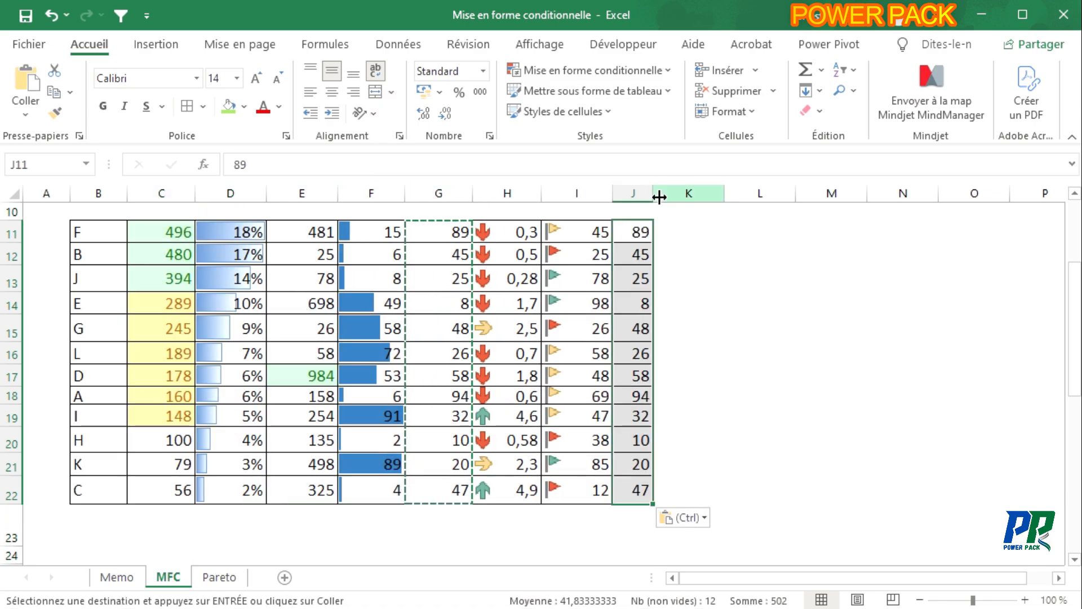
Widen column J and apply the red-white-blue colour scale to the values in J11:J22
{"action": "left_click_drag", "start_coordinate": [652, 193], "coordinate": [702, 193]}
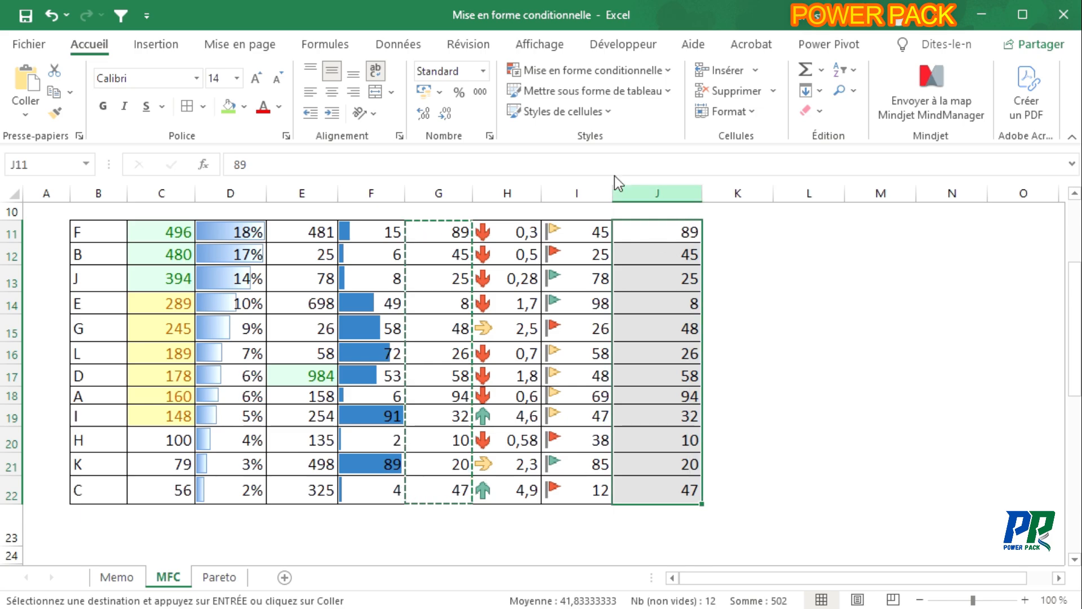
{"action": "left_click", "coordinate": [670, 70]}
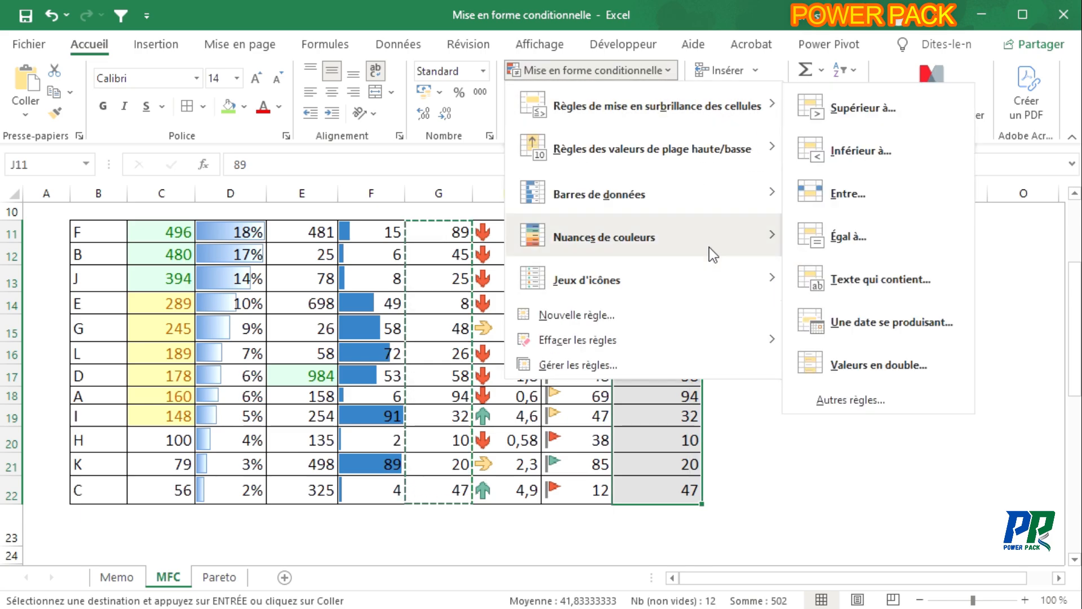
{"action": "mouse_move", "coordinate": [741, 238]}
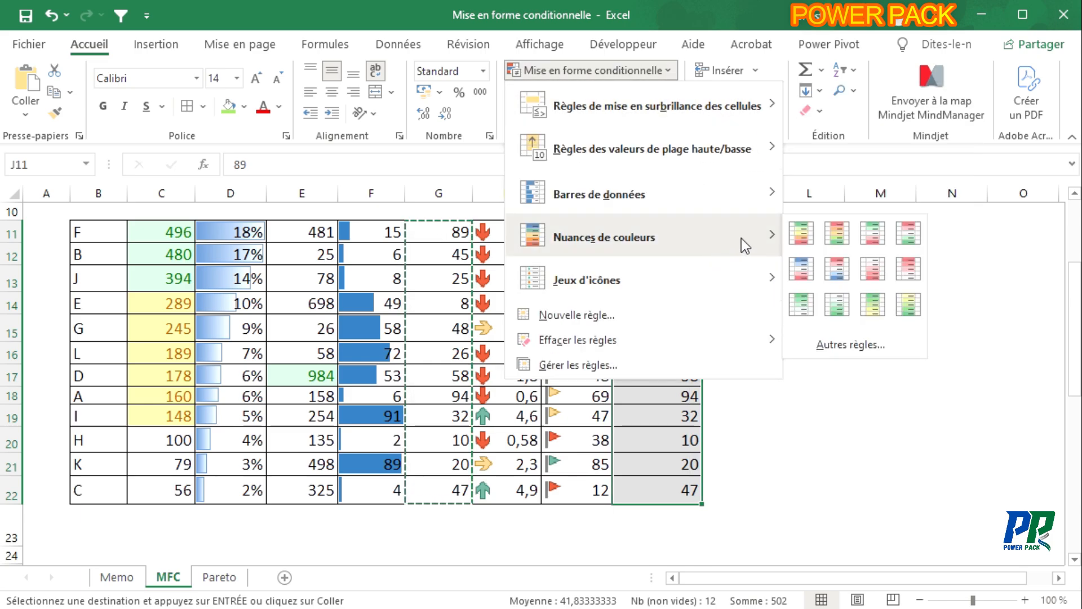
{"action": "left_click", "coordinate": [838, 265]}
Copy the values in G11:G22 and paste them into column K starting at K11
{"action": "left_click_drag", "start_coordinate": [733, 229], "coordinate": [719, 486]}
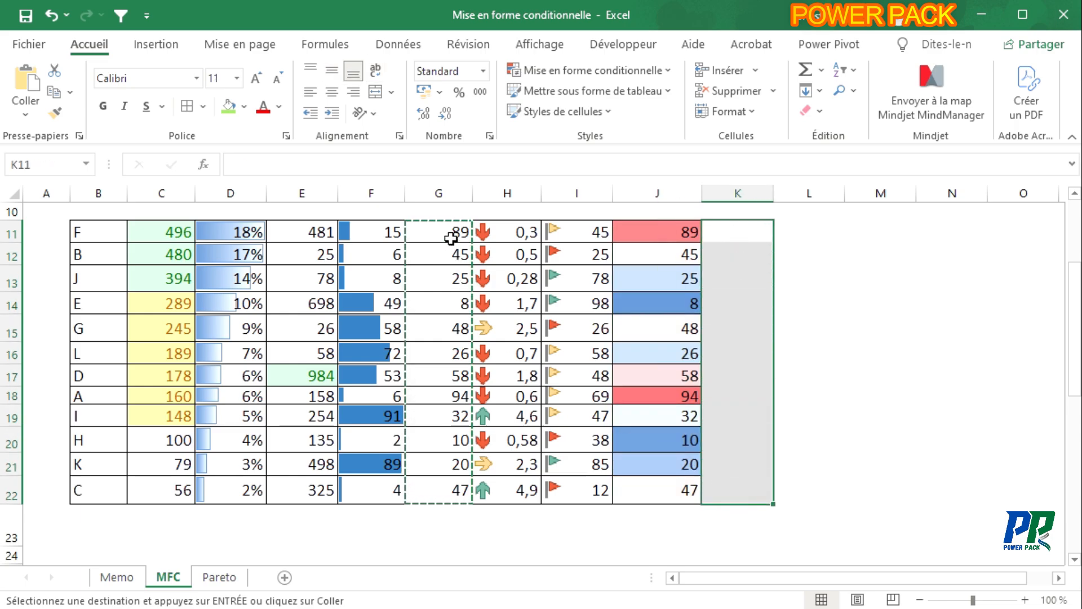
{"action": "left_click_drag", "start_coordinate": [451, 238], "coordinate": [426, 492]}
{"action": "key", "text": "ctrl+c"}
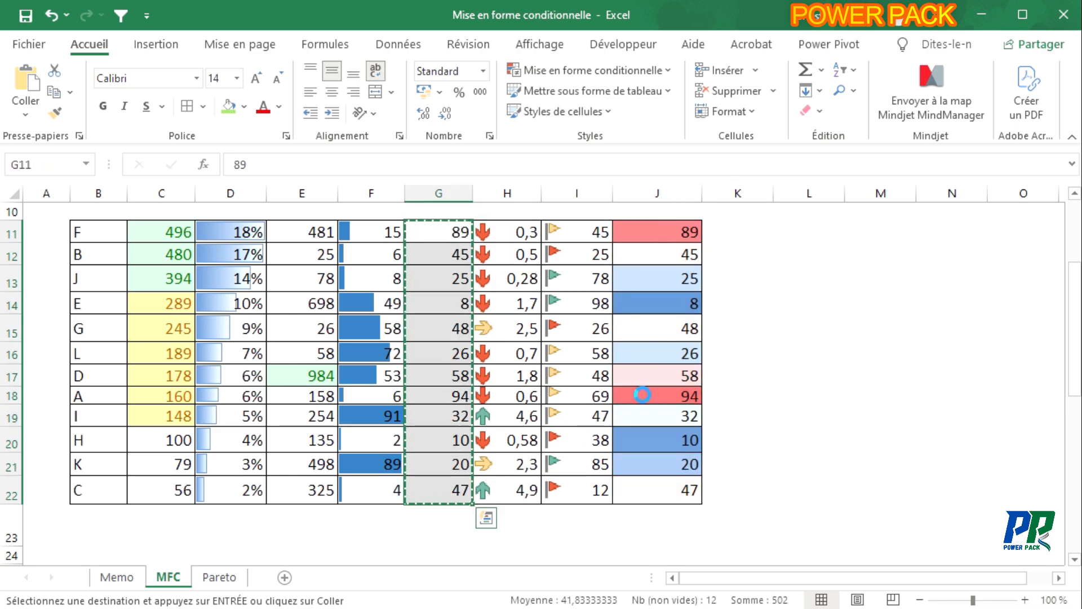
{"action": "left_click", "coordinate": [733, 232]}
{"action": "key", "text": "ctrl+v"}
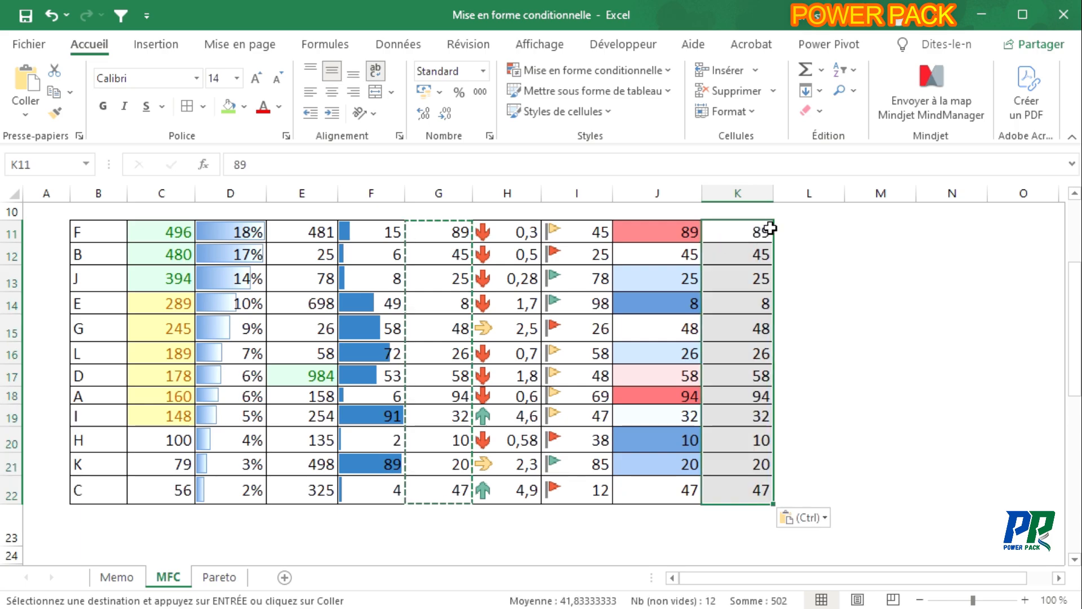
Add the black-and-white quarter-circle icon set to the values in K11:K22
{"action": "left_click", "coordinate": [669, 68]}
{"action": "mouse_move", "coordinate": [739, 349]}
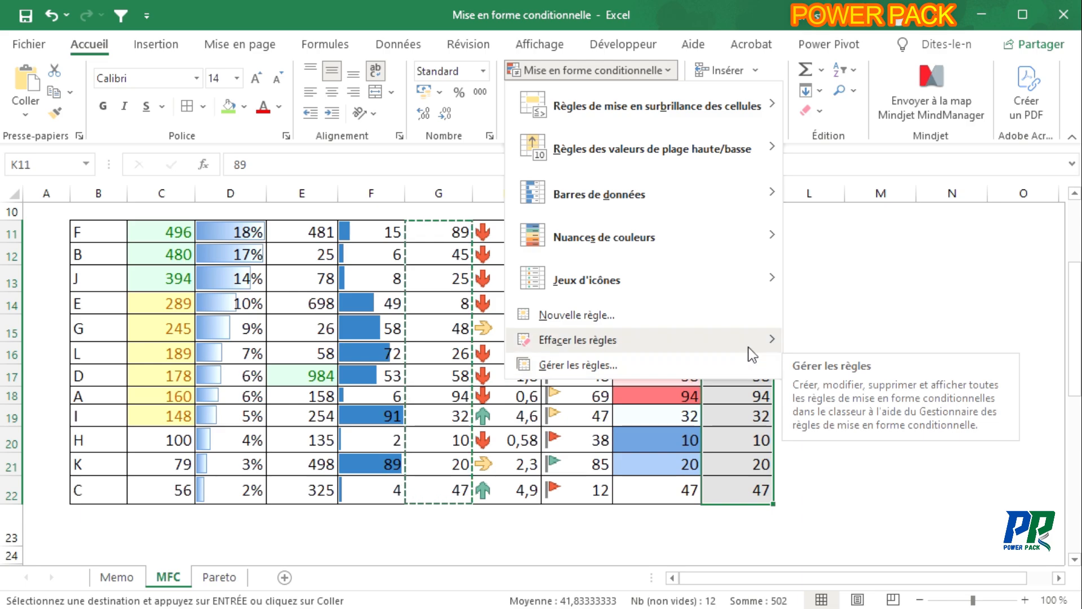
{"action": "mouse_move", "coordinate": [752, 282]}
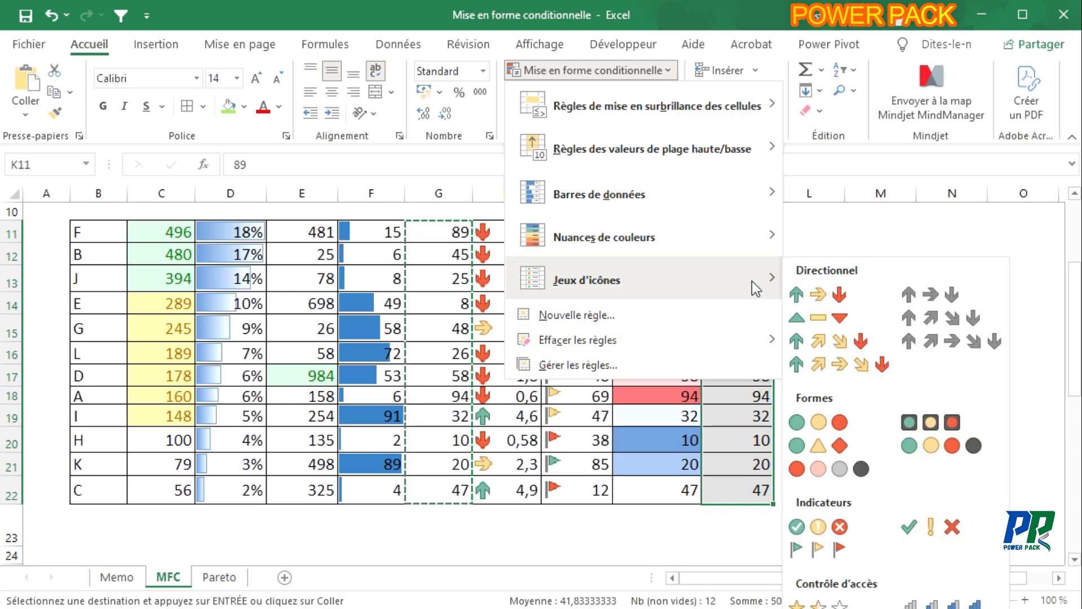
{"action": "left_click", "coordinate": [874, 608]}
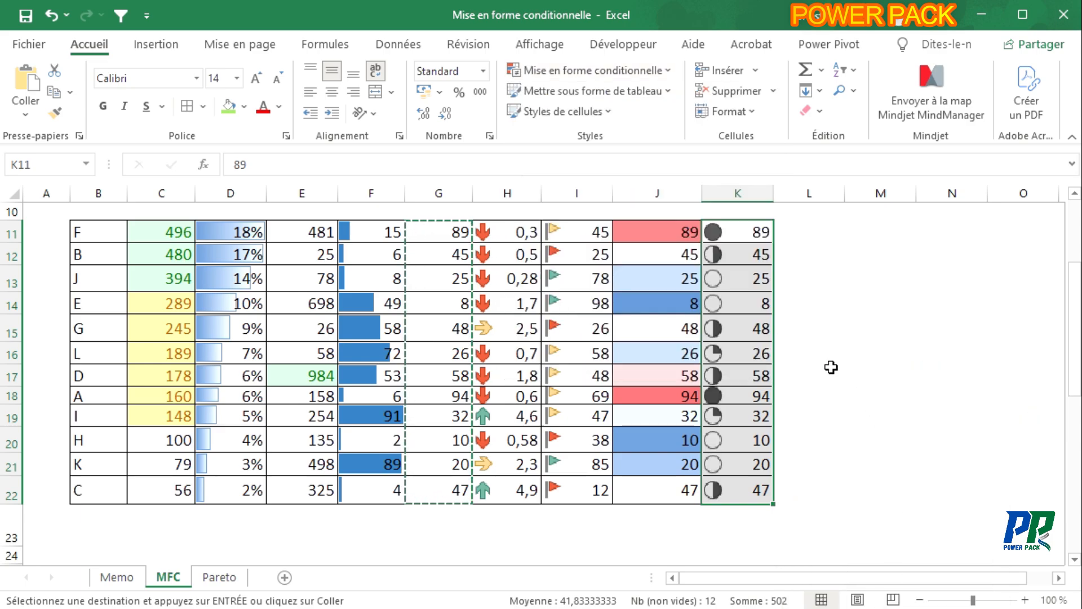
{"action": "left_click", "coordinate": [829, 346]}
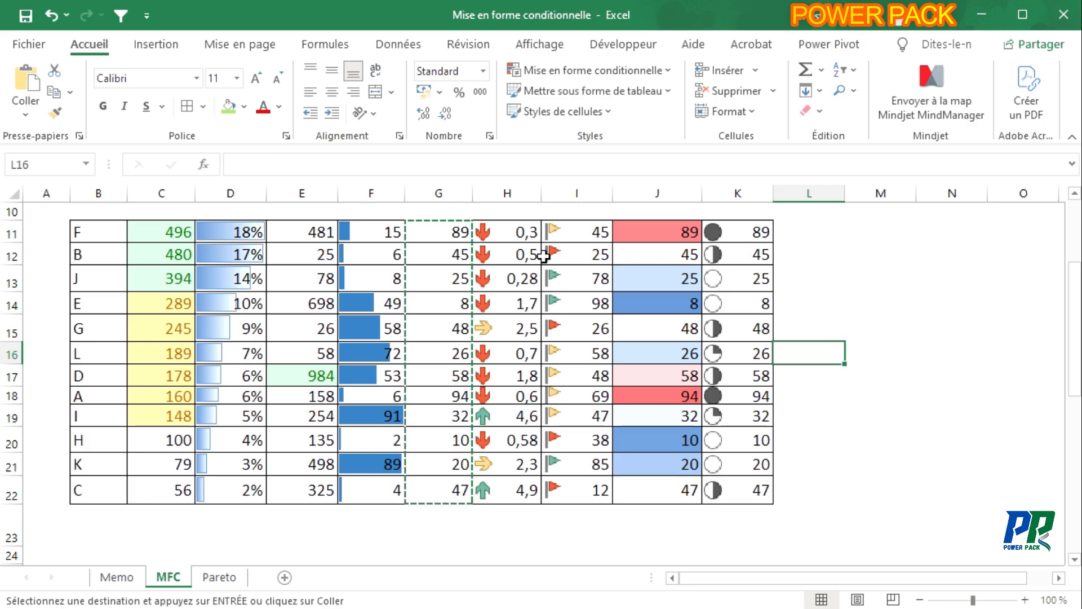